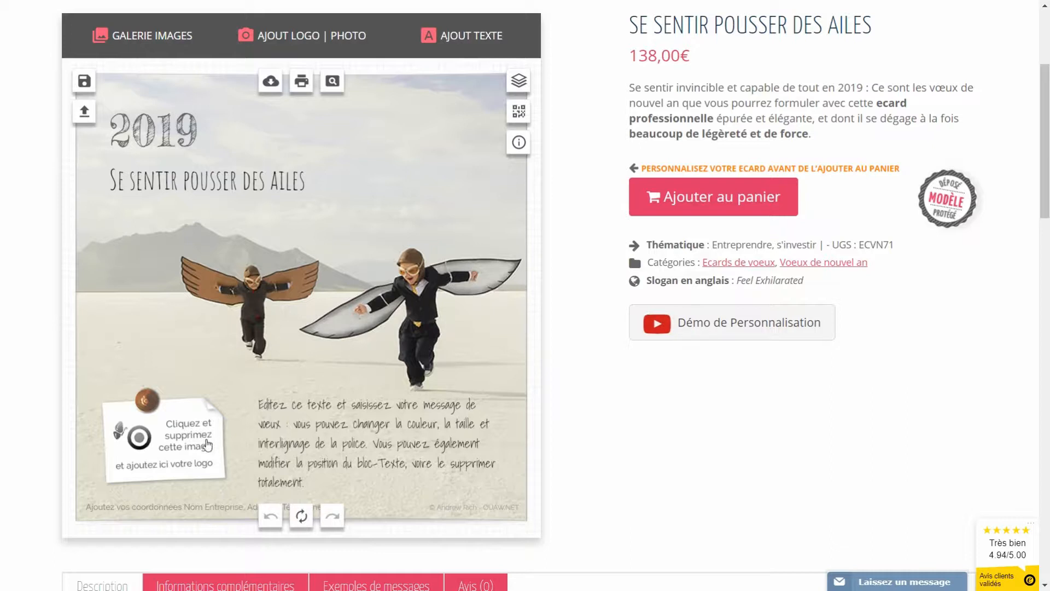
Step: Delete the placeholder logo and upload print-et-web.jpg as the new logo
left_click(171, 432)
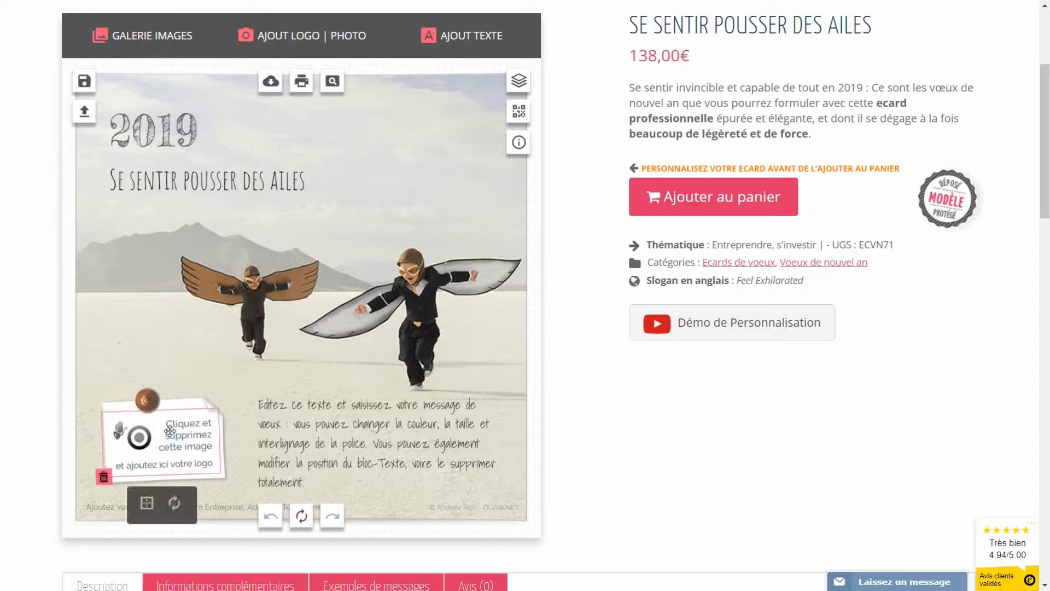
left_click(103, 478)
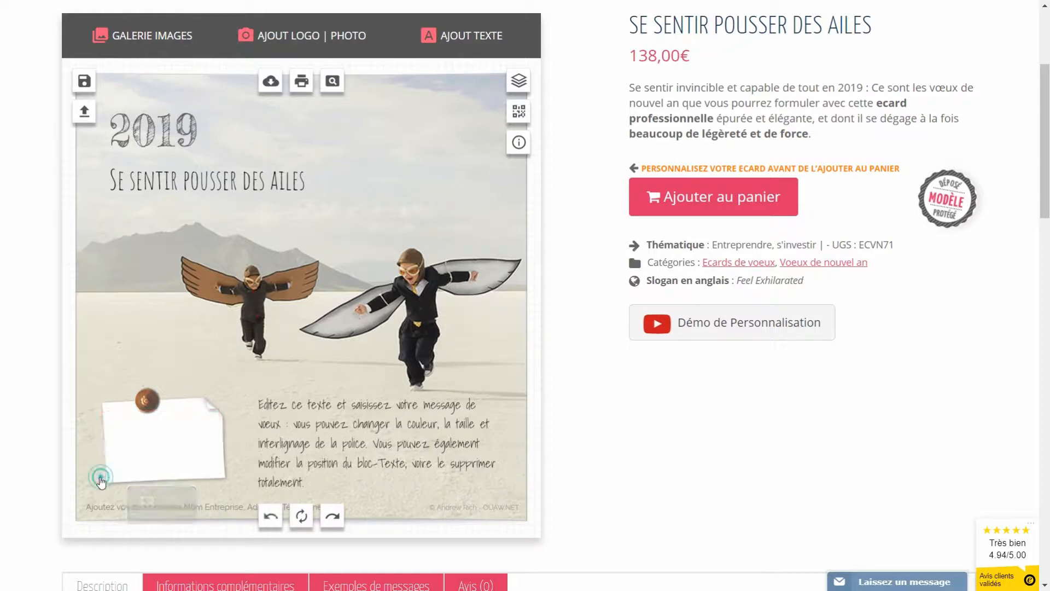
left_click(295, 42)
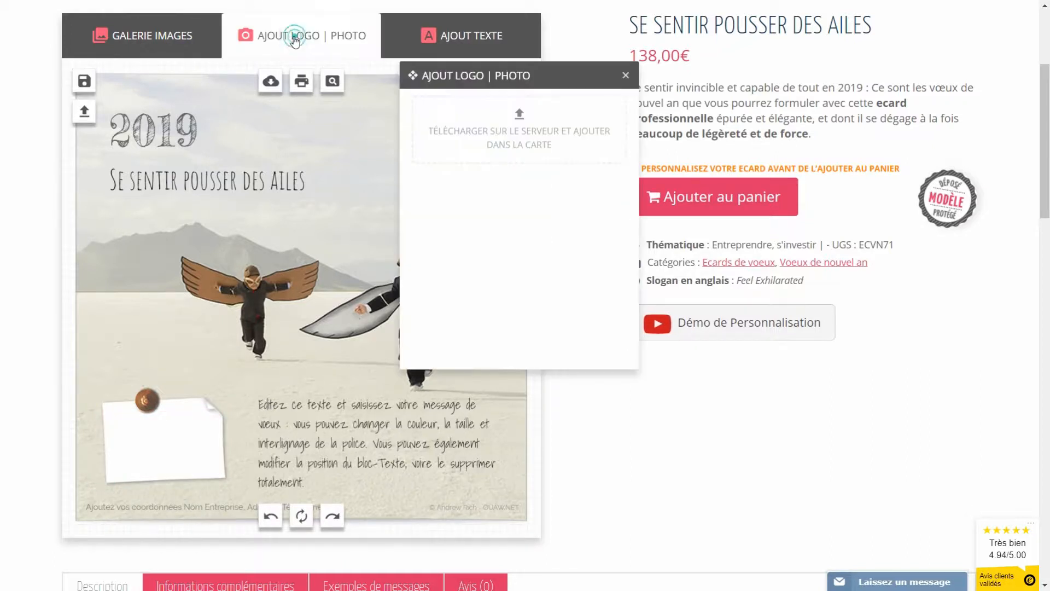
left_click(521, 119)
left_click(646, 281)
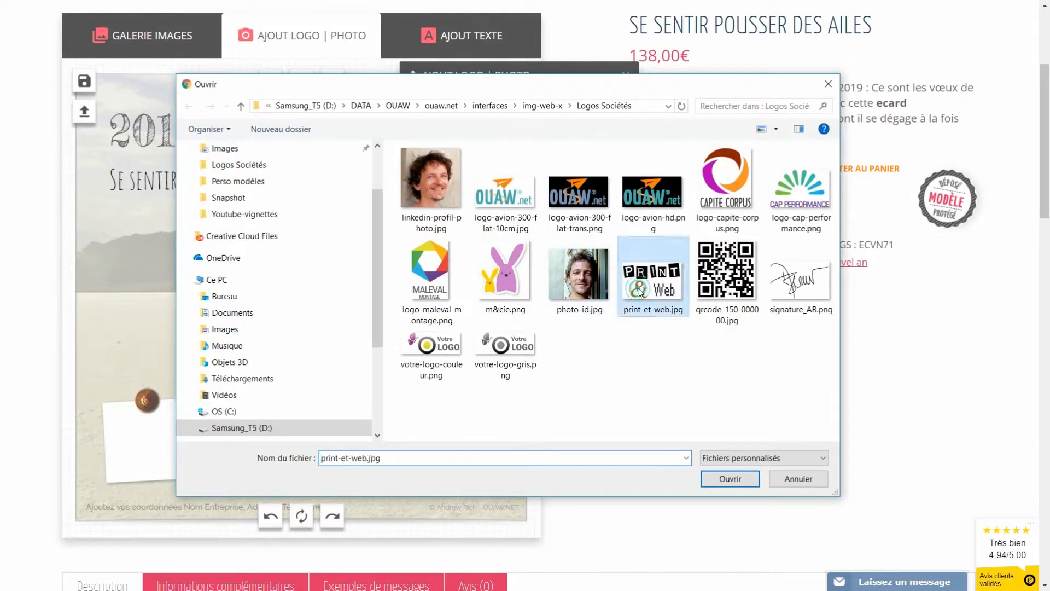
left_click(730, 479)
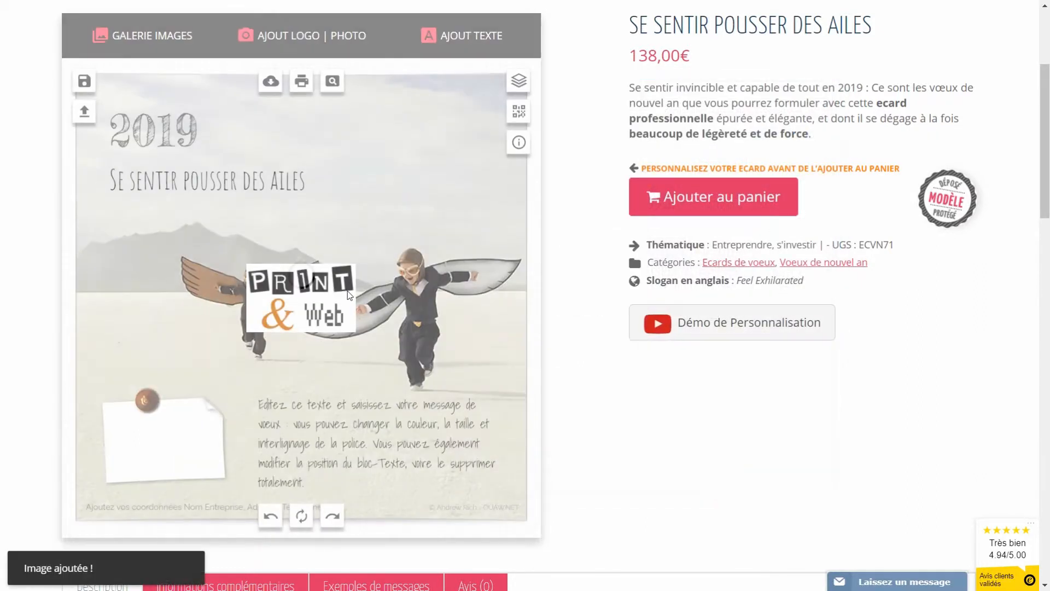
Step: Place the Print & Web logo on the lower-left note under the pin, slightly tilted and shrunk
left_click_drag(275, 290, 147, 440)
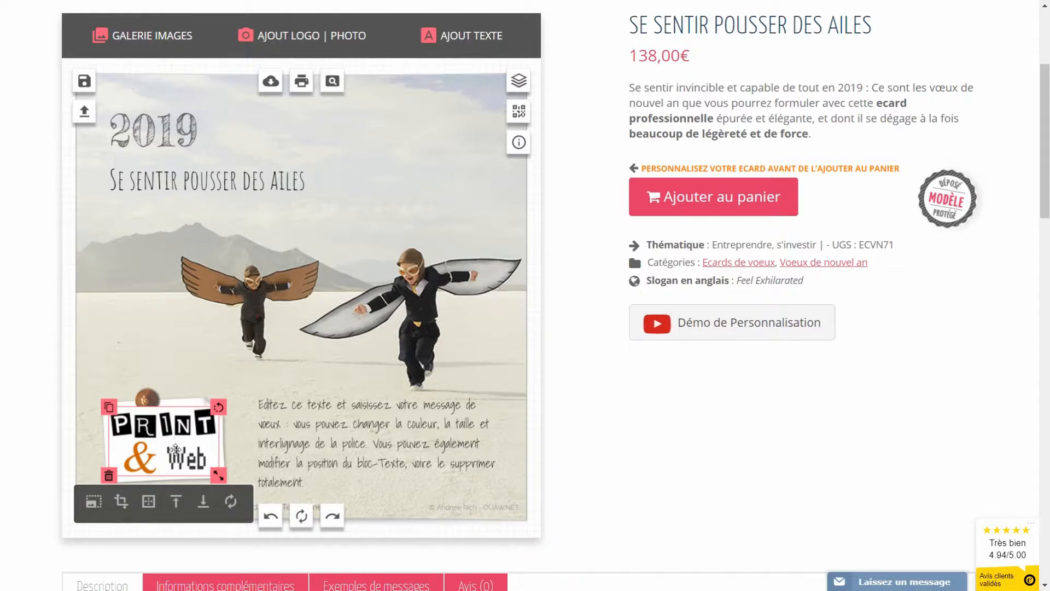
left_click(203, 502)
left_click_drag(212, 404, 210, 403)
left_click_drag(187, 441, 185, 439)
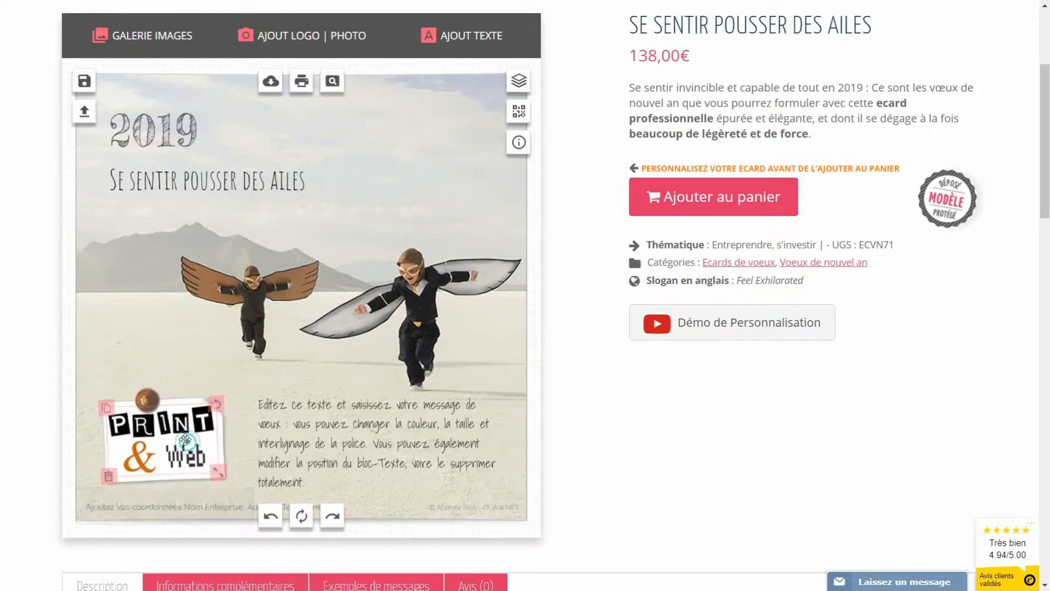
left_click_drag(218, 472, 212, 466)
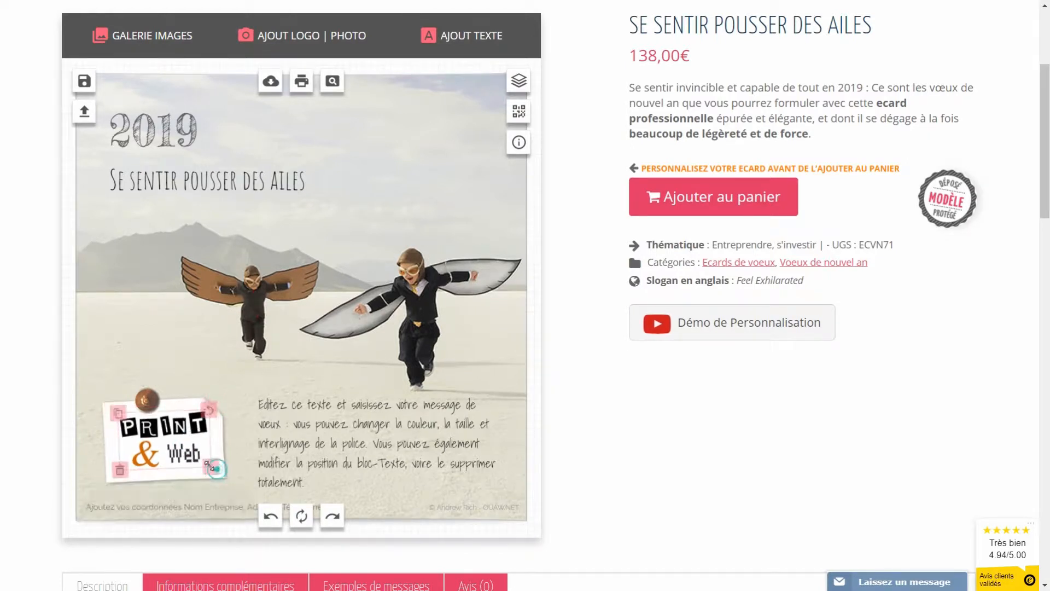
left_click(233, 376)
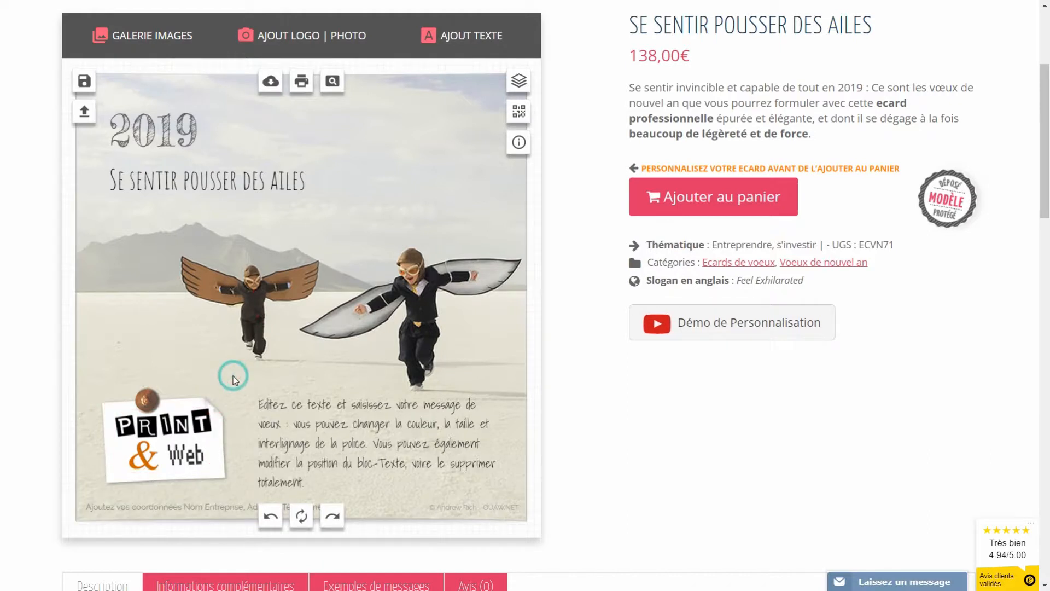
Step: Delete the Print & Web logo, upload logo-maleval-montage.png and move it lower left
left_click(179, 439)
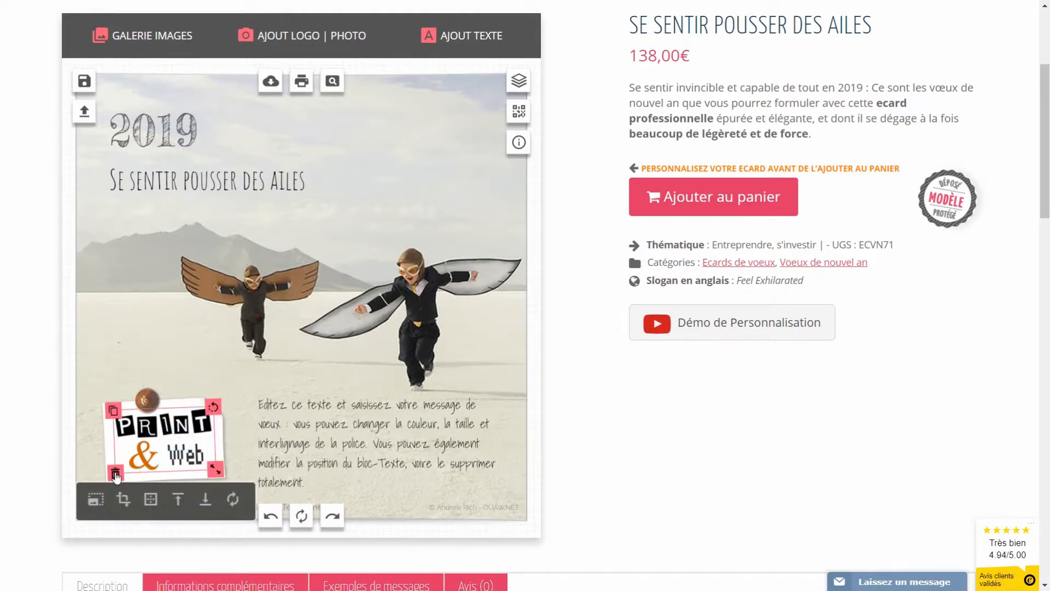
left_click(115, 474)
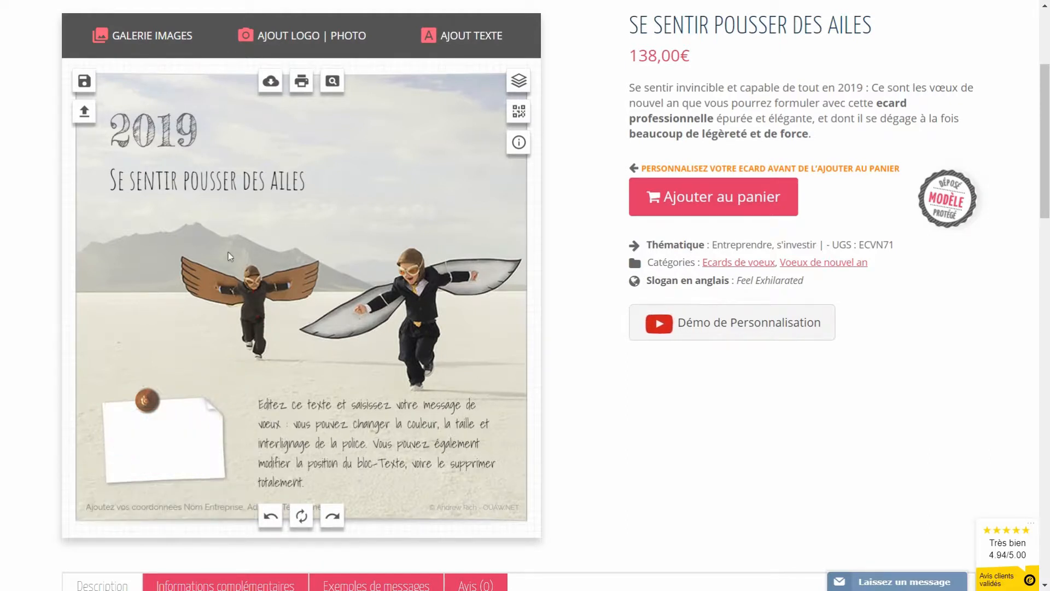
left_click(300, 38)
left_click(520, 116)
left_click(432, 281)
left_click(730, 479)
left_click_drag(314, 289, 391, 378)
Step: Straighten, reposition and resize the white note, then pin it at its top-left corner
left_click_drag(146, 400, 147, 297)
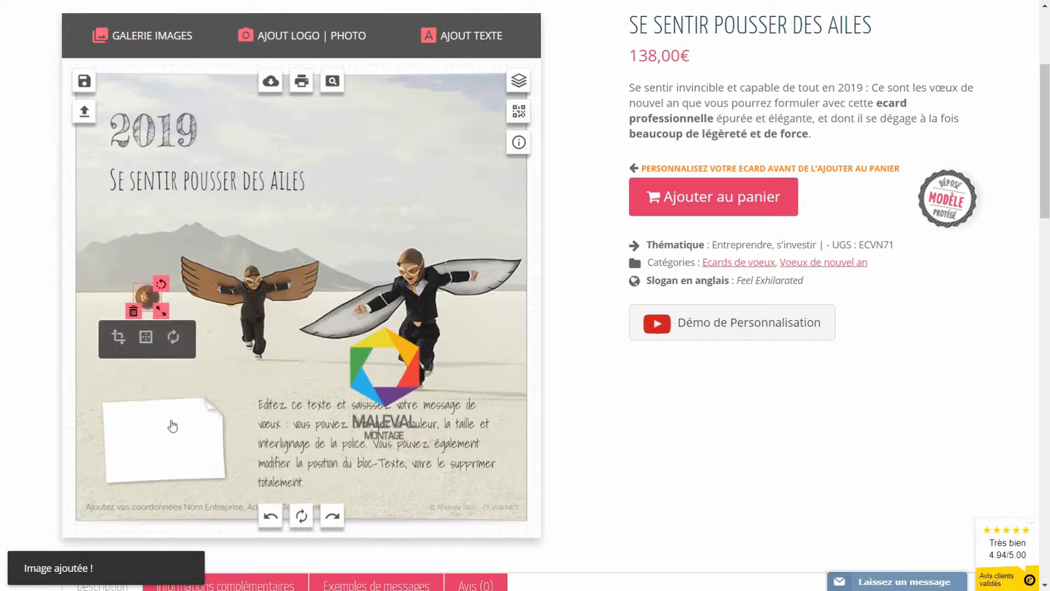
left_click(172, 420)
left_click_drag(225, 395, 114, 385)
left_click_drag(176, 439, 165, 417)
left_click_drag(146, 360, 149, 366)
left_click_drag(196, 415, 202, 414)
left_click_drag(151, 297, 132, 375)
Step: Place the Maleval logo on the note, slightly tilted and shrunk, and narrow the note
left_click_drag(412, 386, 169, 427)
left_click_drag(194, 372, 179, 367)
left_click_drag(203, 476, 188, 463)
left_click_drag(160, 422, 158, 418)
left_click(193, 441)
left_click_drag(211, 469, 207, 469)
left_click(237, 402)
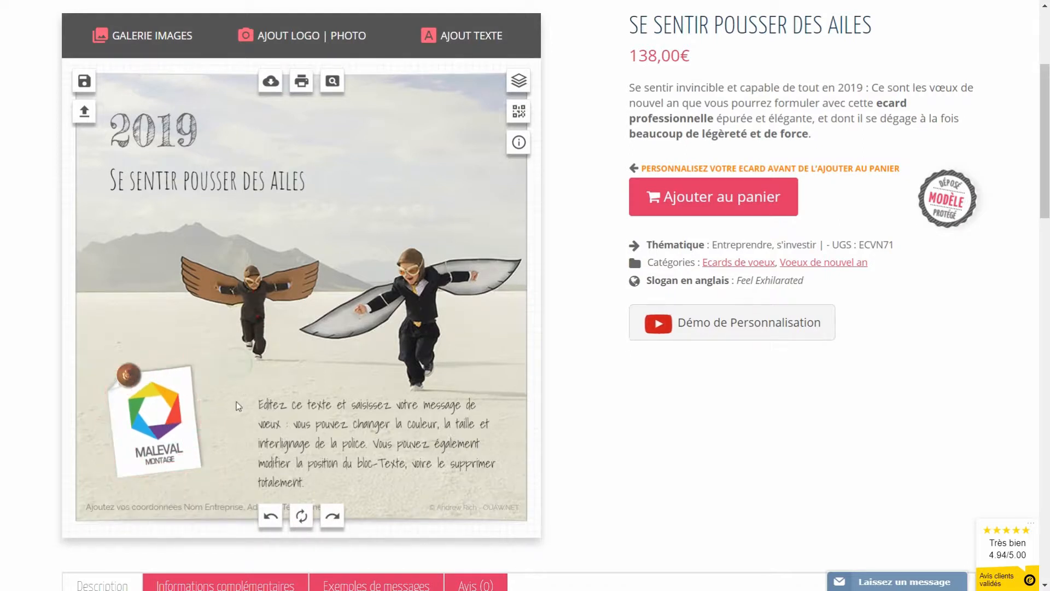
left_click(190, 436)
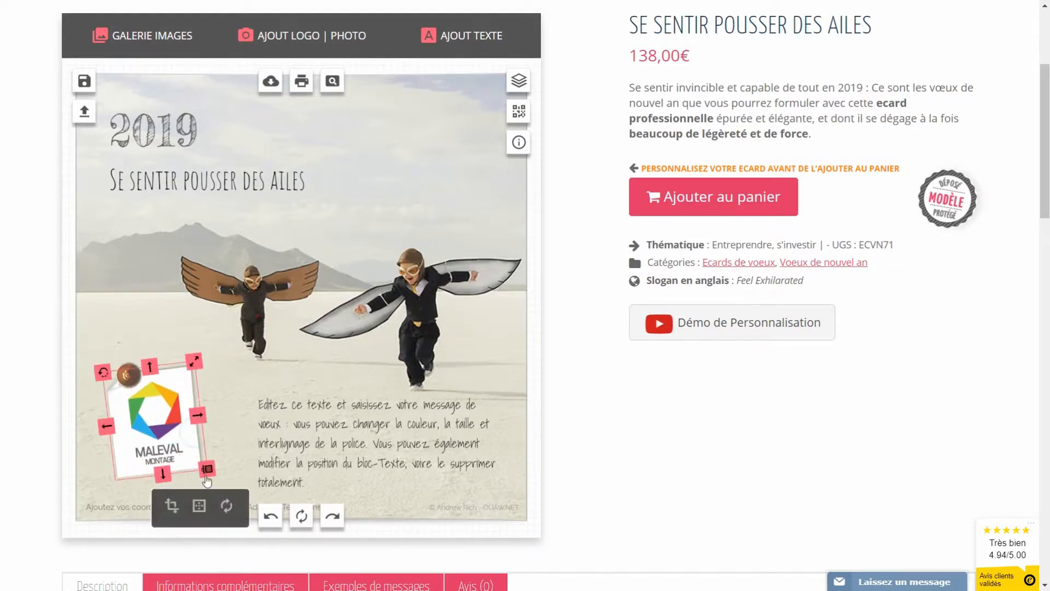
left_click(208, 471)
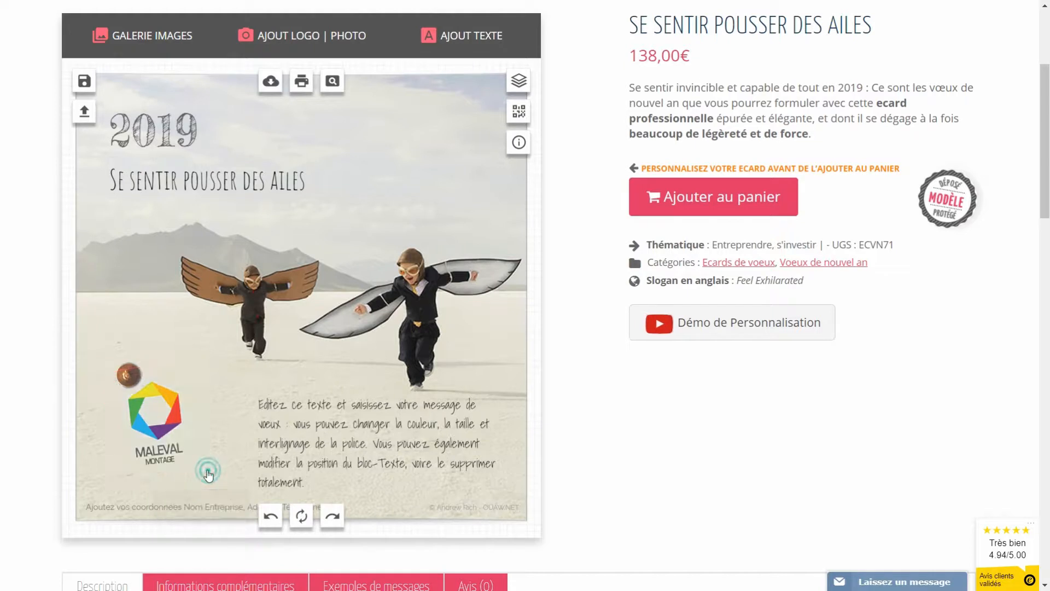
Step: Put white square post-it sticker 08 behind the Maleval logo, slightly tilted and shrunk
left_click(128, 40)
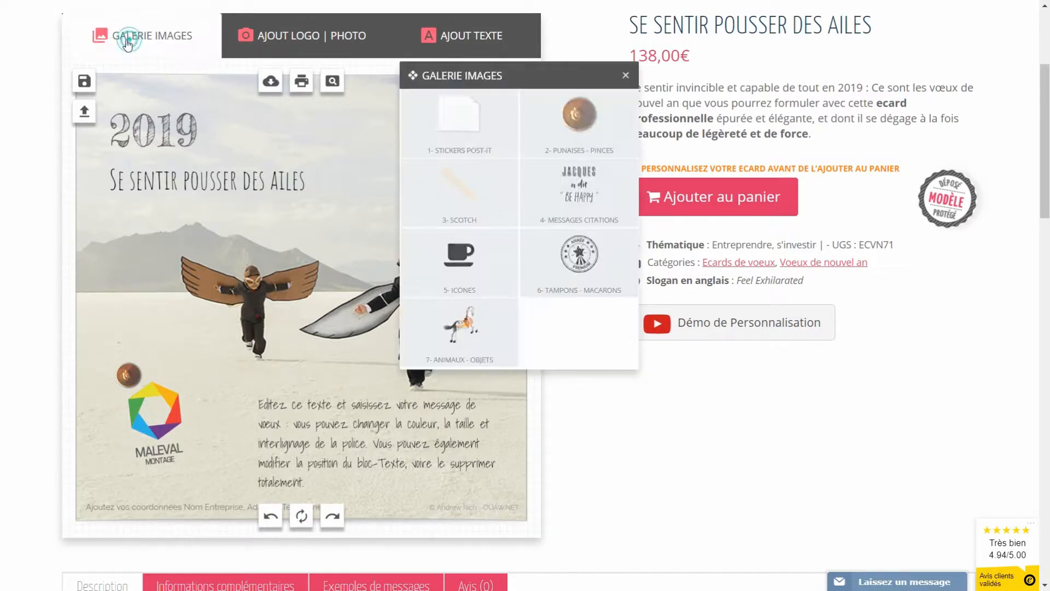
left_click(459, 125)
mouse_move(514, 300)
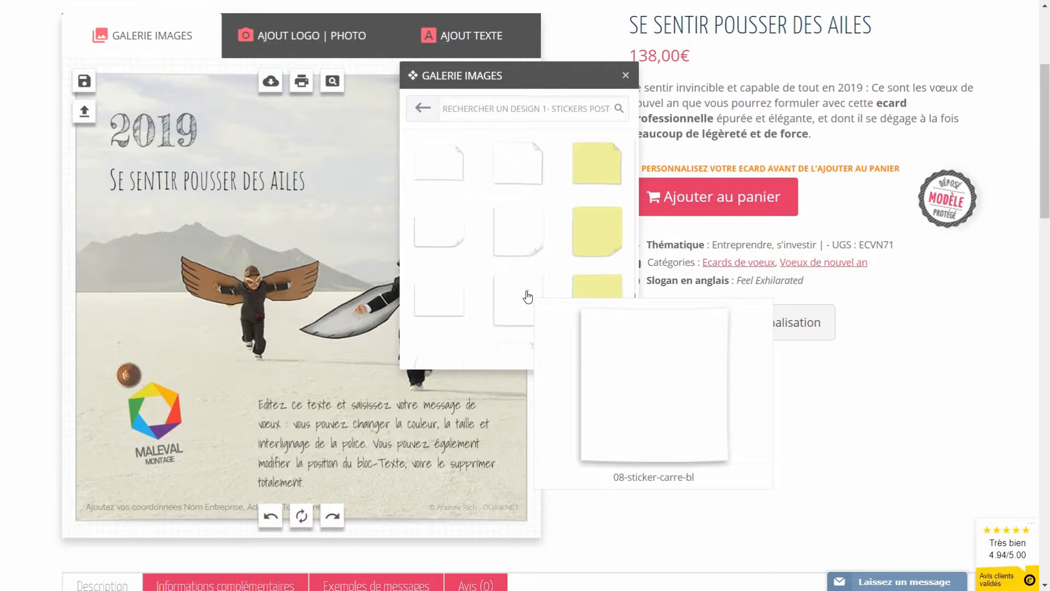
left_click(528, 297)
left_click_drag(330, 287, 175, 410)
left_click(209, 507)
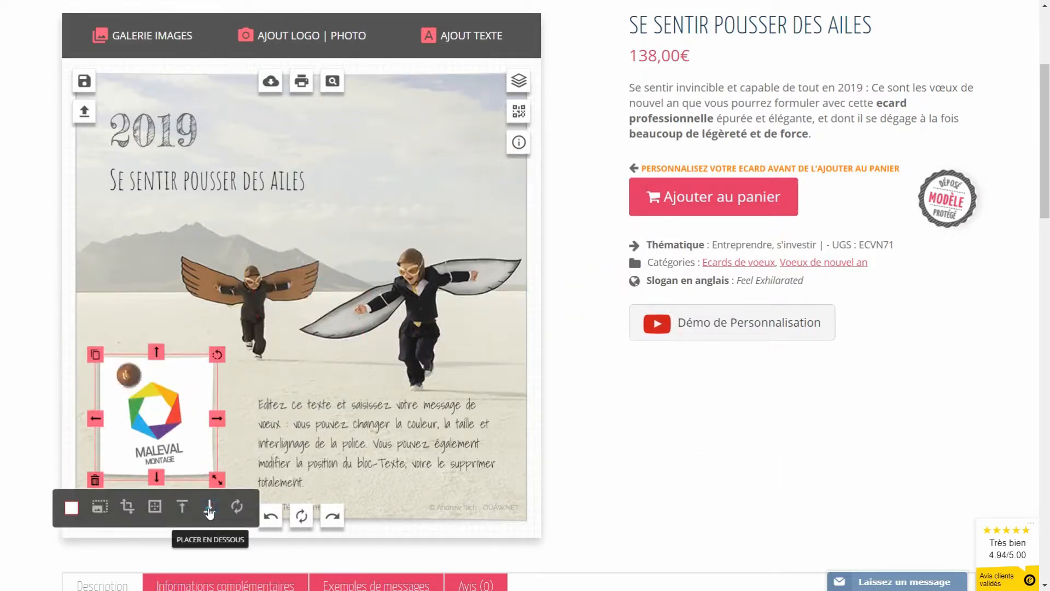
left_click_drag(217, 354, 200, 358)
left_click_drag(223, 474, 212, 469)
left_click(241, 402)
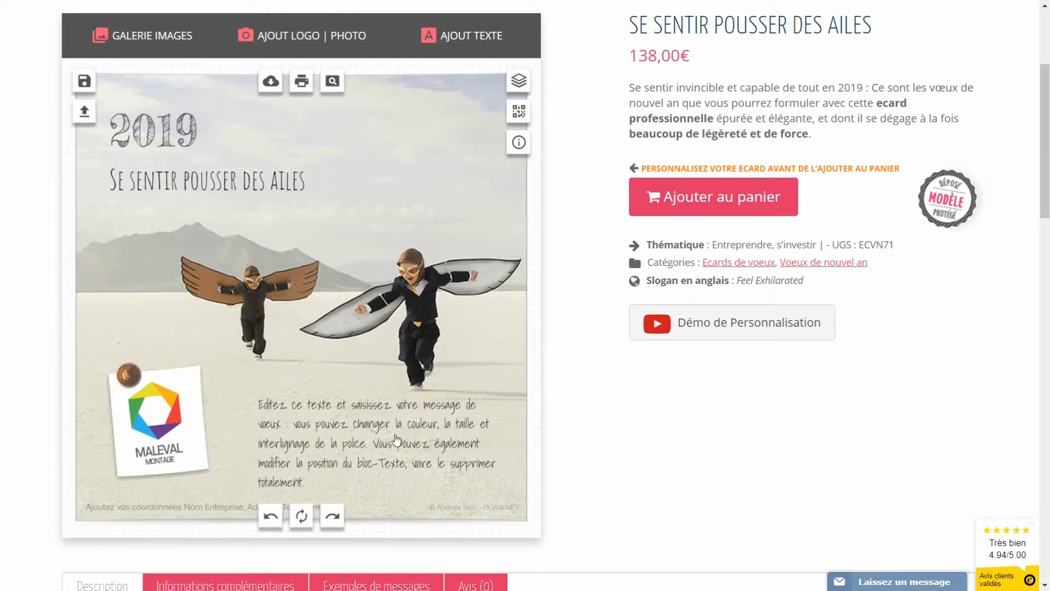
left_click(386, 435)
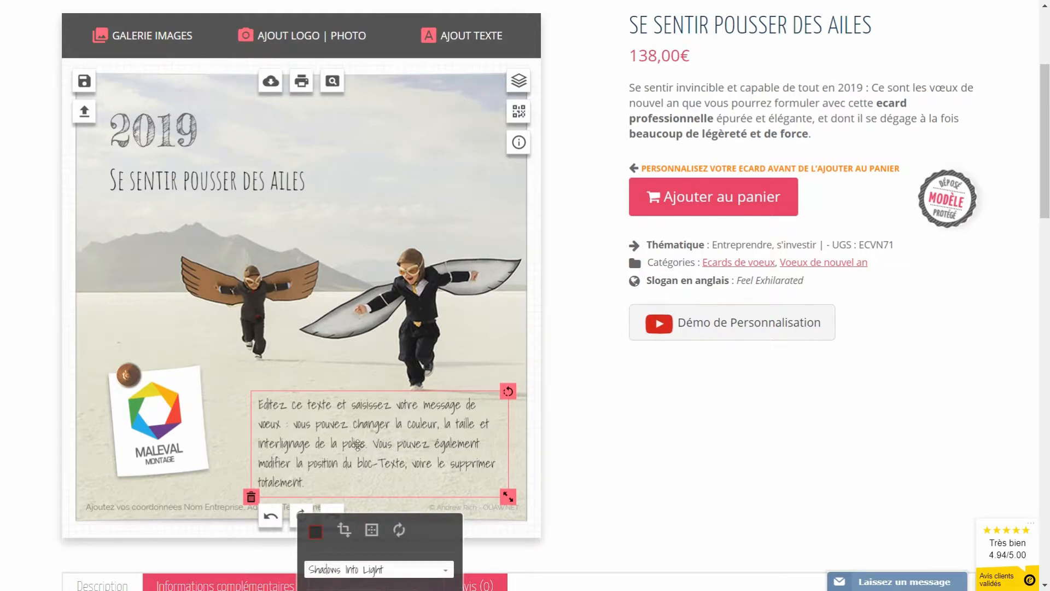
Step: Change the greeting to 'Je vous souhaite une belle année 2019, pleine / de satisfactions, de projets et de réussite'
left_click(328, 437)
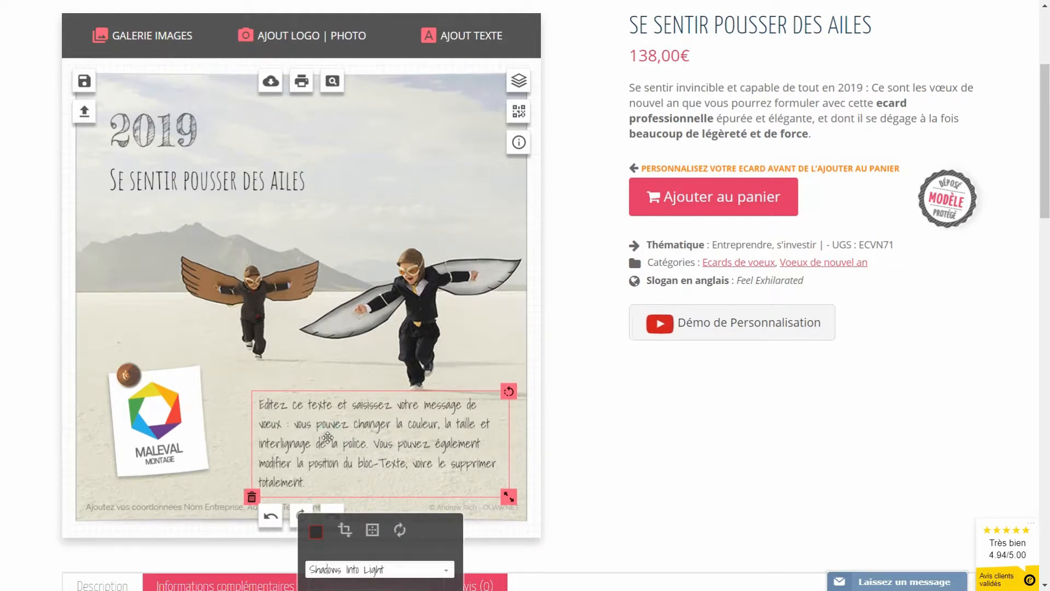
left_click(320, 479)
left_click_drag(317, 481, 238, 403)
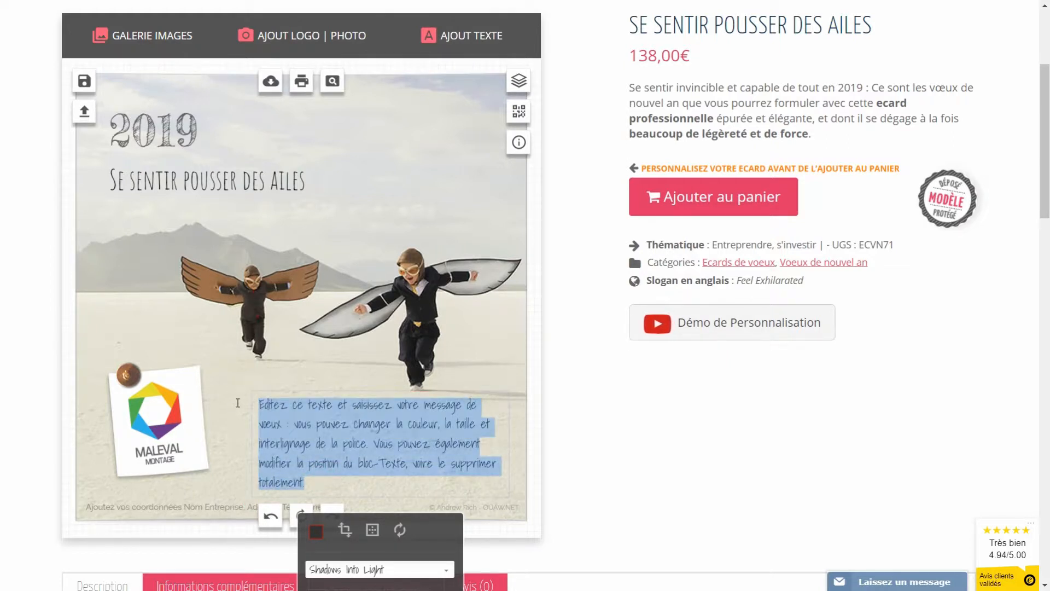
type("Je vous souhaite")
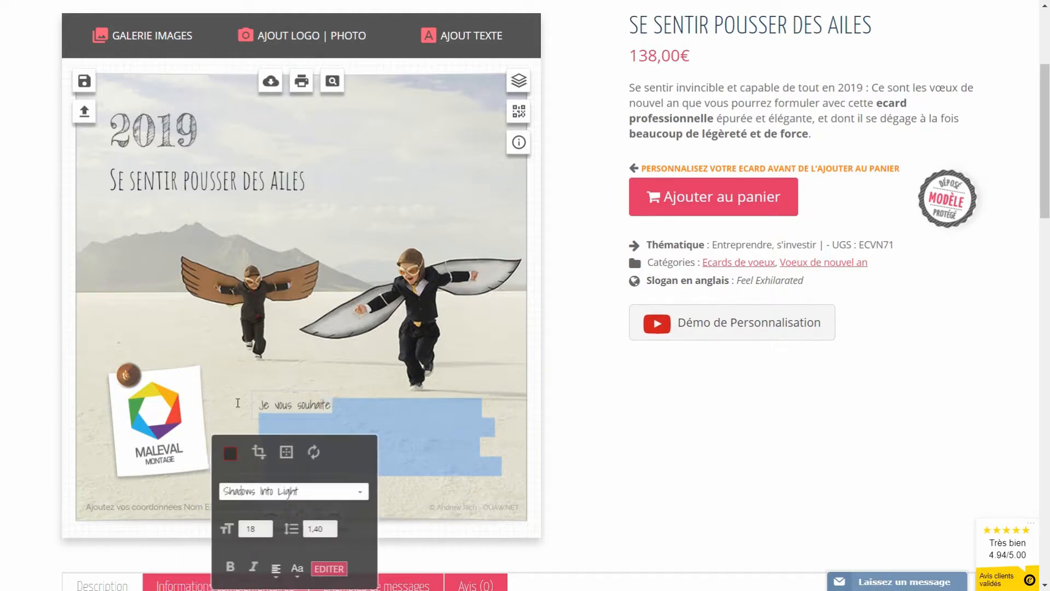
type(" une belle année")
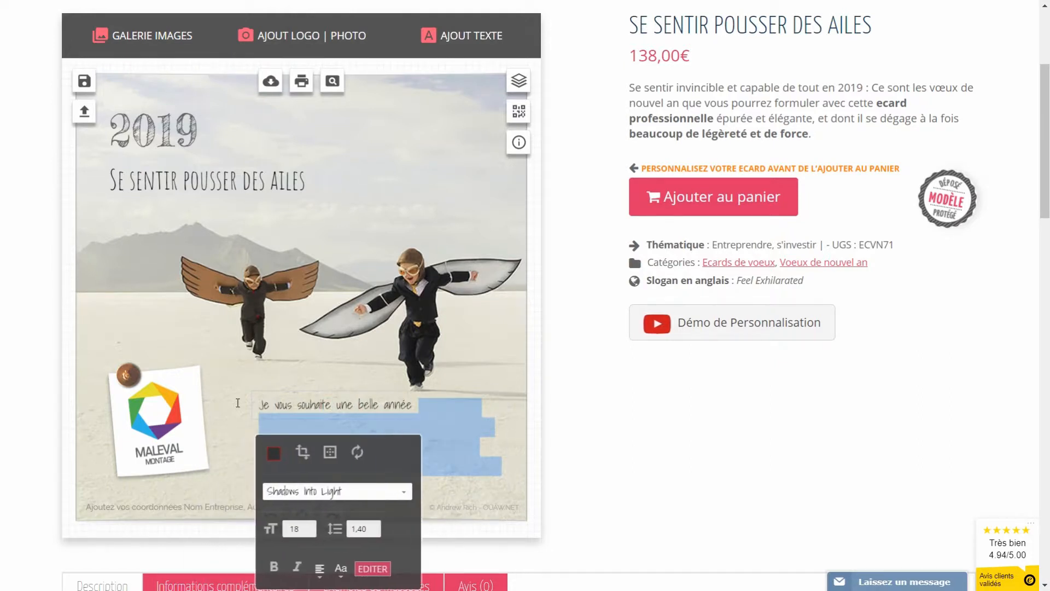
type(" 2019, pleine")
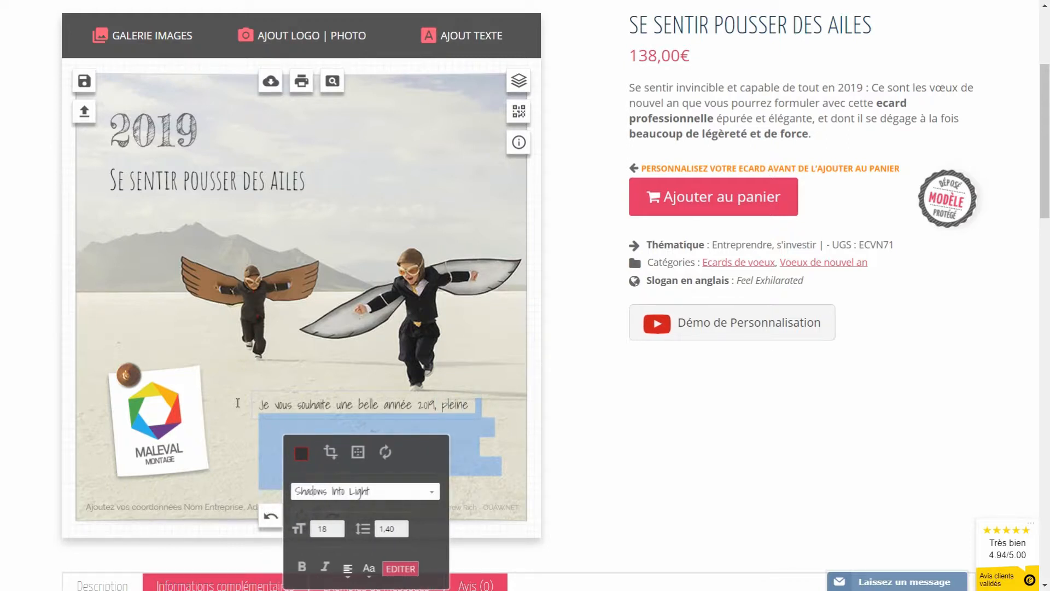
key("Return")
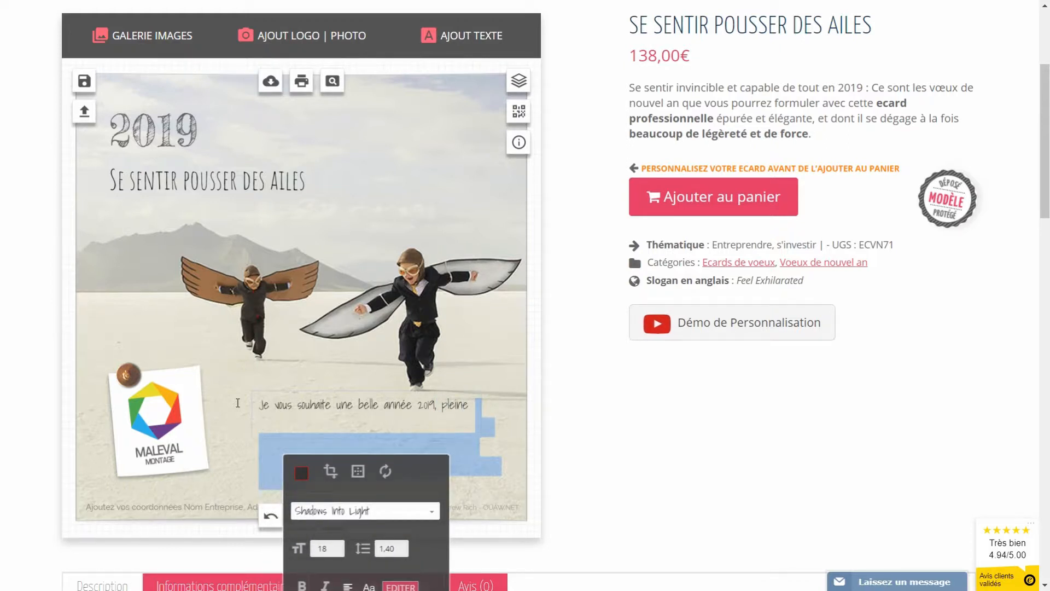
type("de satisfactions, de projets")
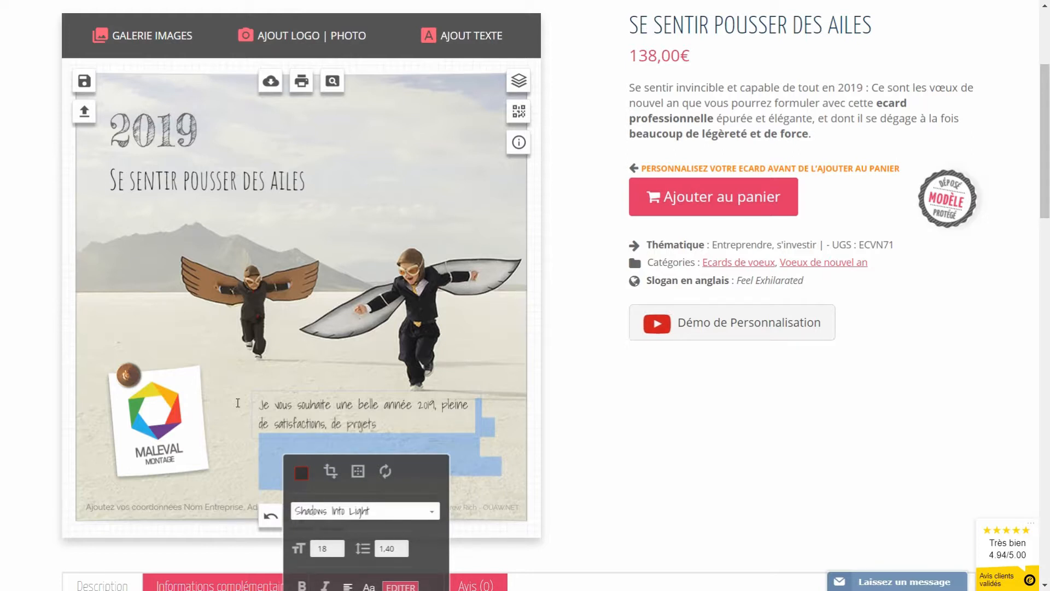
type(" et de réussite.")
left_click(524, 413)
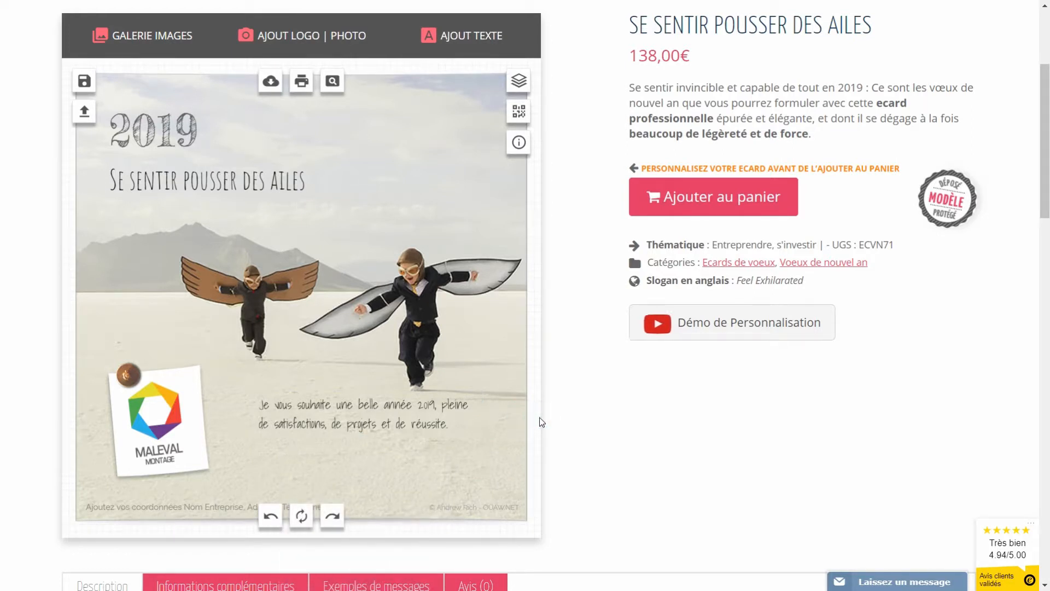
Step: Show the example messages and copy the first example message's text
scroll(550, 389, "down", 1)
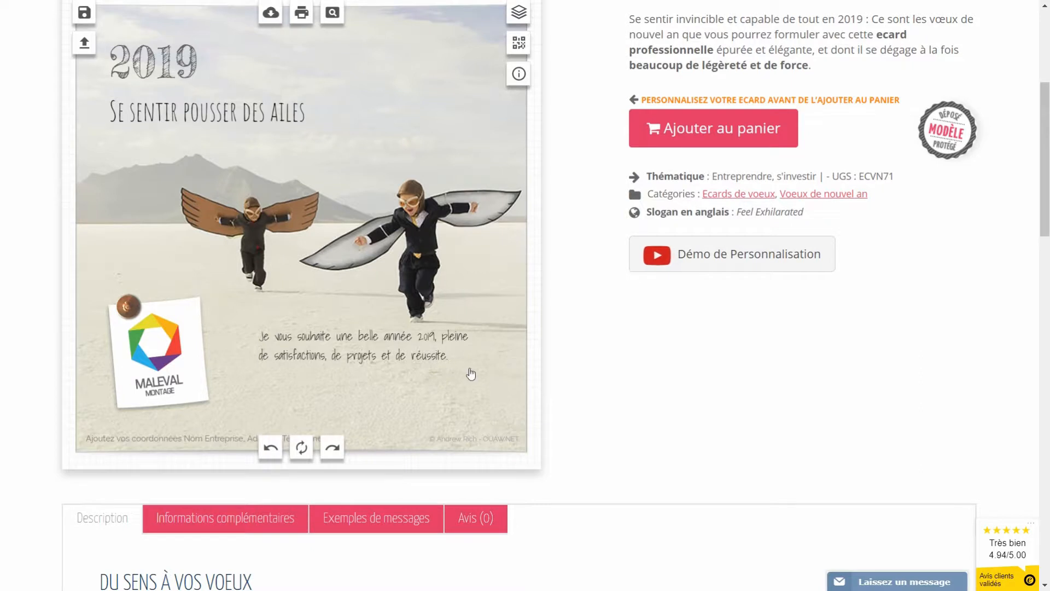
left_click(372, 522)
scroll(353, 508, "down", 3)
scroll(351, 496, "down", 3)
left_click_drag(344, 320, 124, 277)
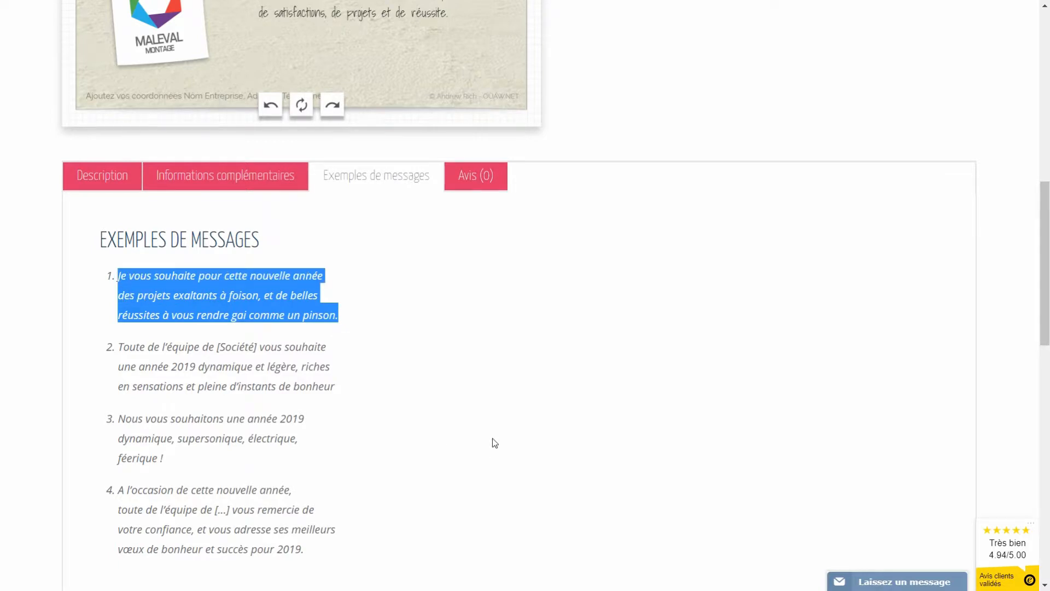
scroll(514, 463, "up", 8)
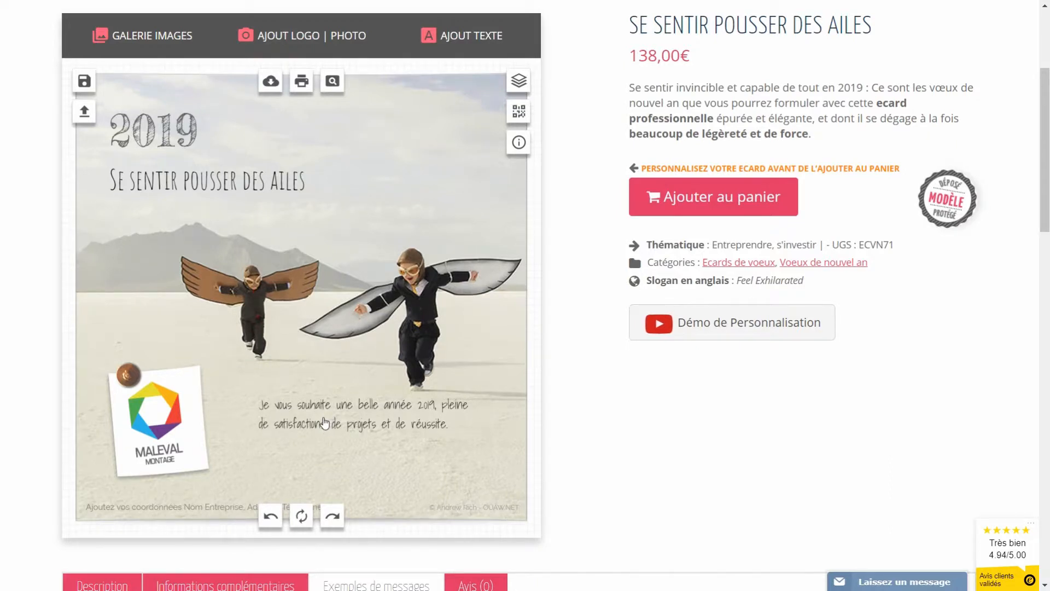
Step: Paste the copied example message over the card's existing greeting text
left_click(325, 422)
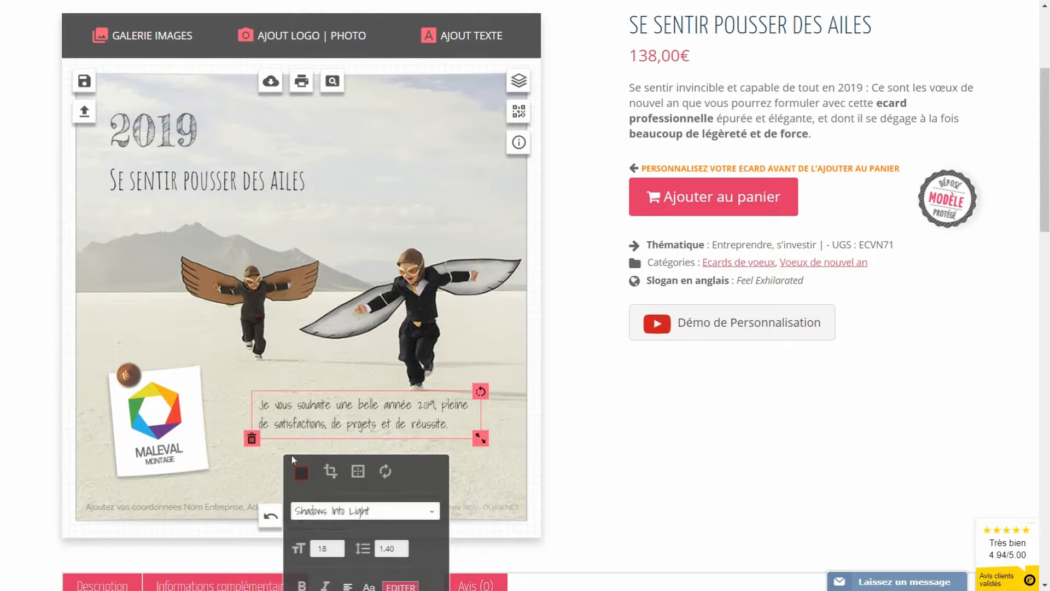
scroll(289, 458, "down", 3)
left_click(399, 452)
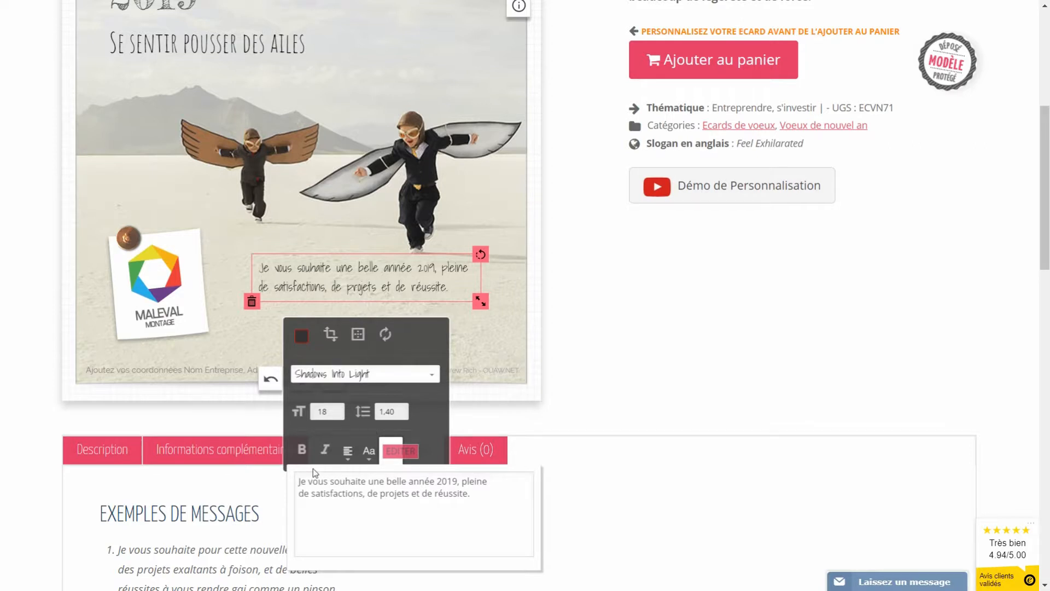
left_click_drag(486, 495, 242, 479)
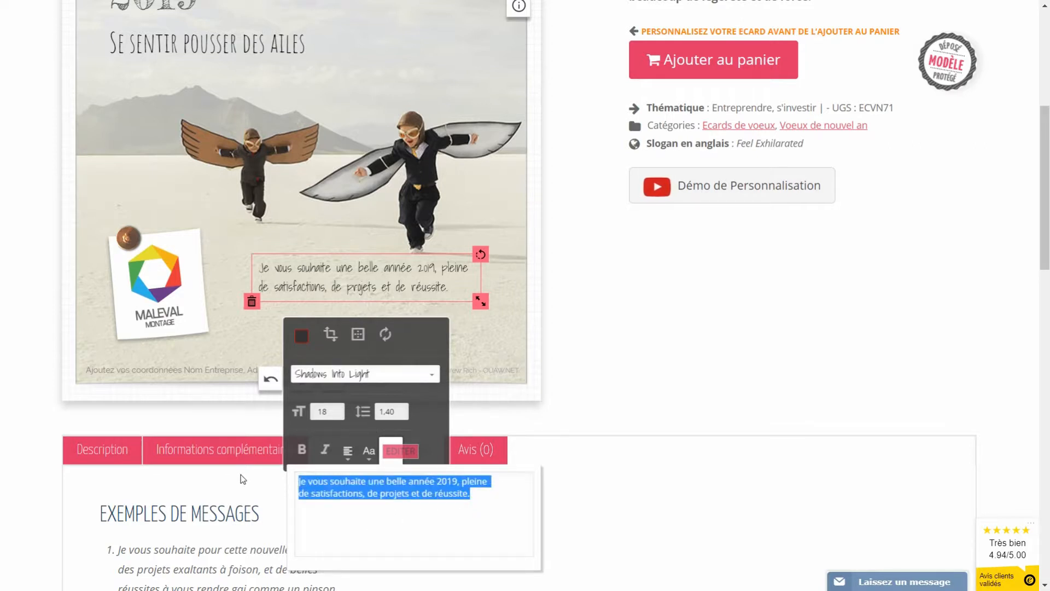
type("Je vous souhaite pour cette nouvelle année des projets exaltants à foison, et de belles réussites à vous rendre gai comme un pinson.")
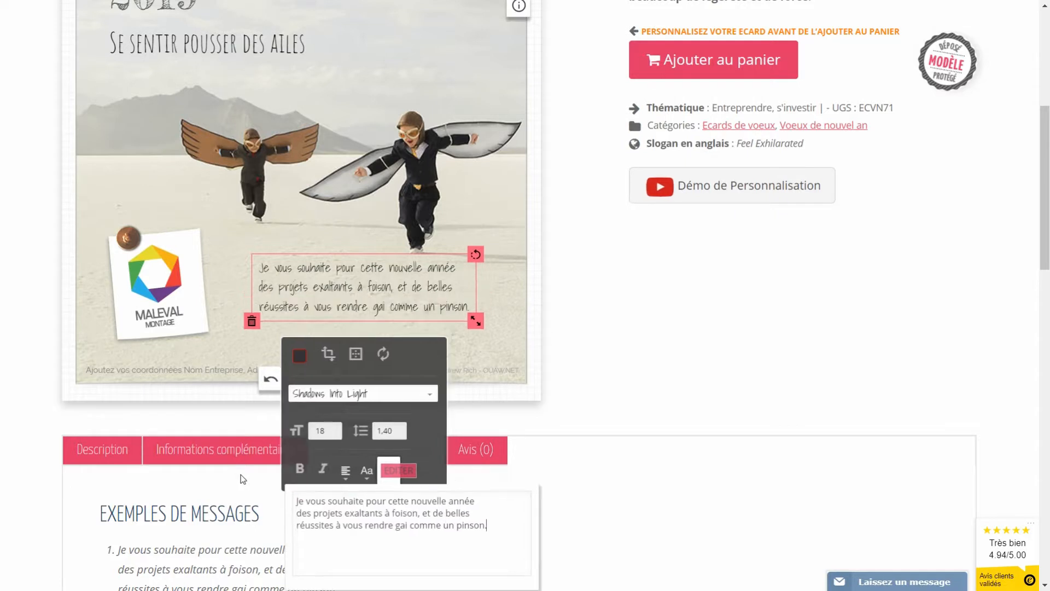
left_click(307, 239)
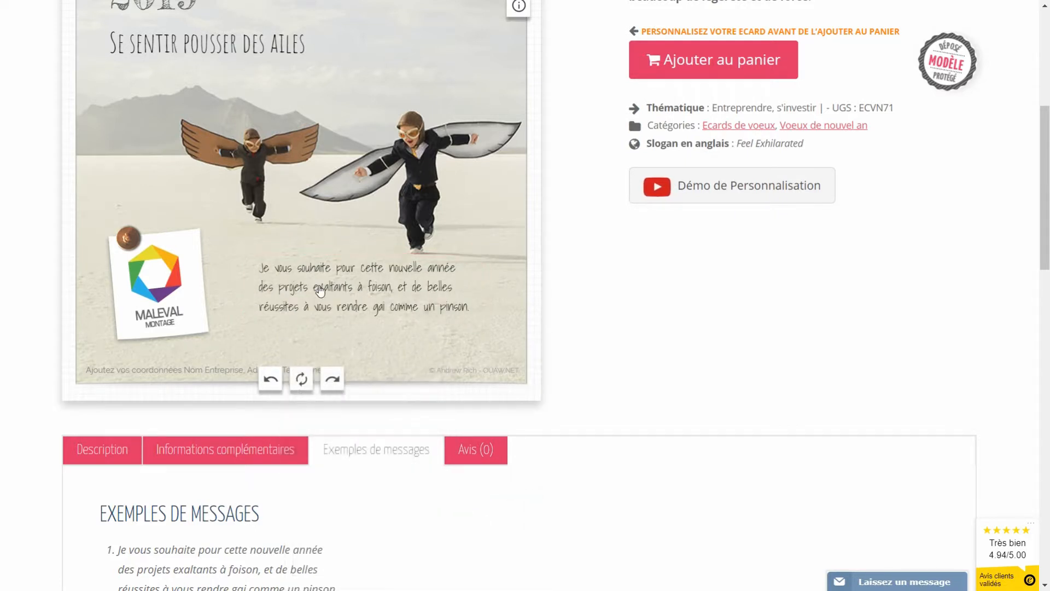
scroll(323, 290, "up", 3)
scroll(323, 295, "down", 1)
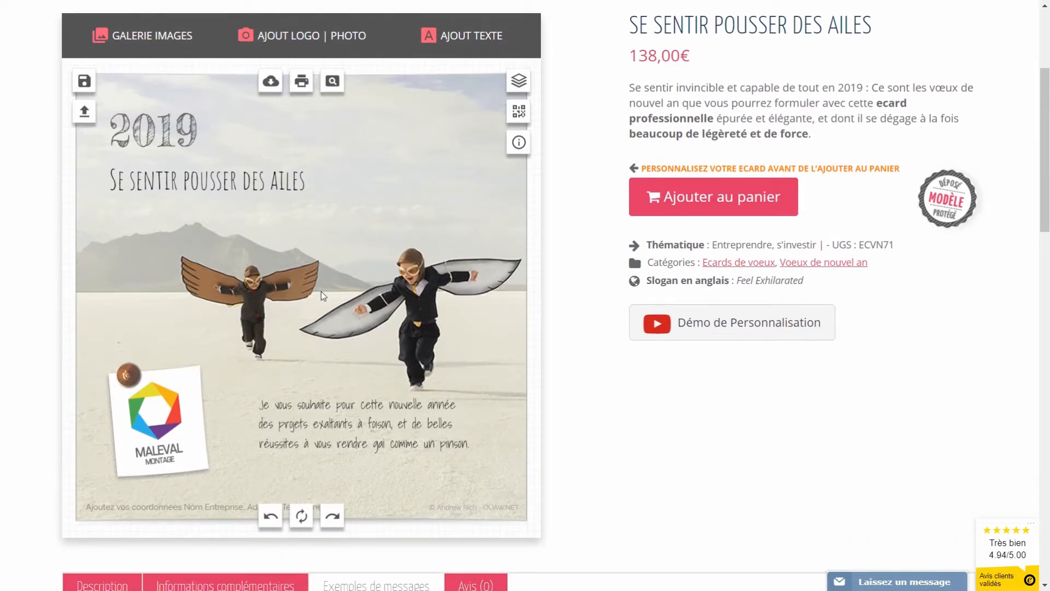
Step: Add a text element with the sender's name and place it under the greeting's last line
left_click(463, 43)
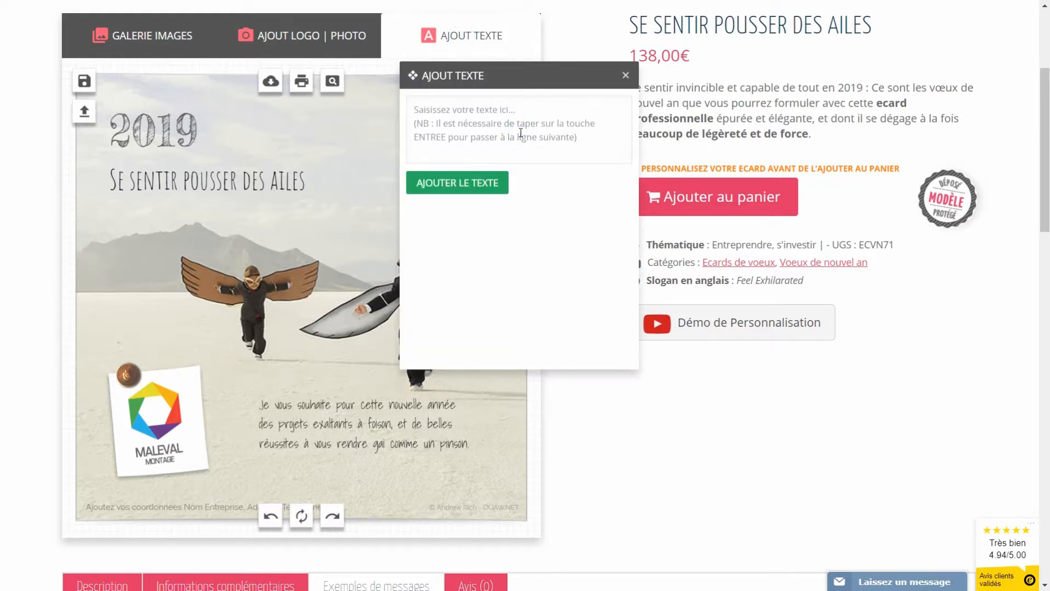
left_click(521, 133)
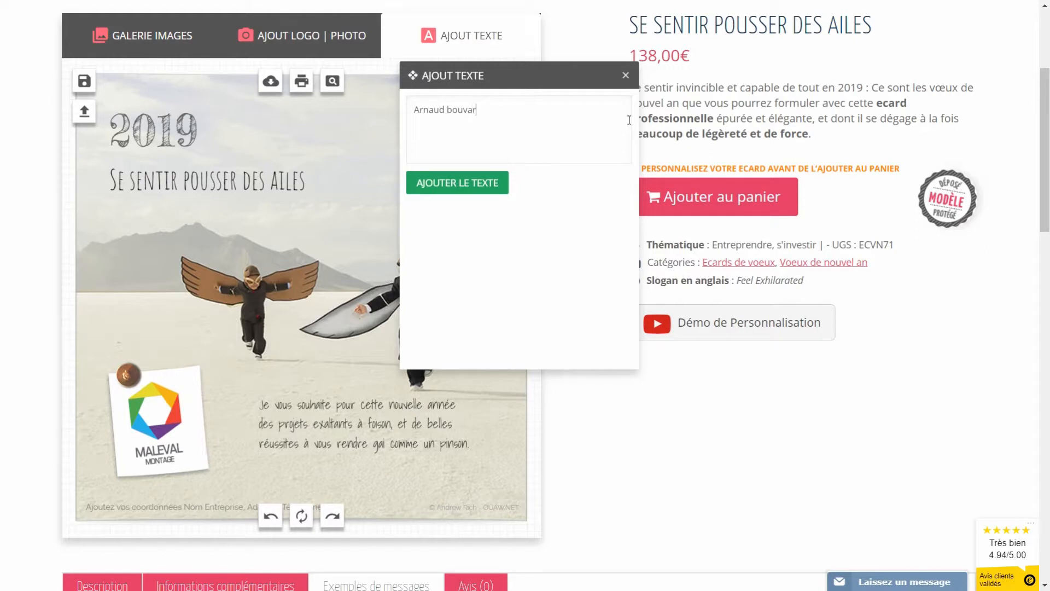
left_click(462, 182)
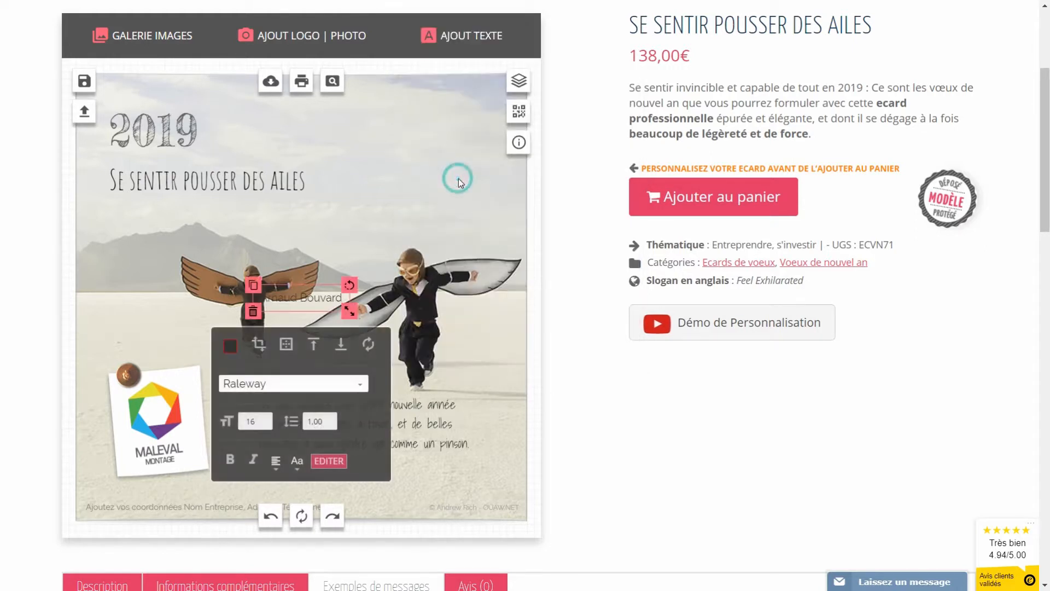
left_click_drag(297, 295, 421, 465)
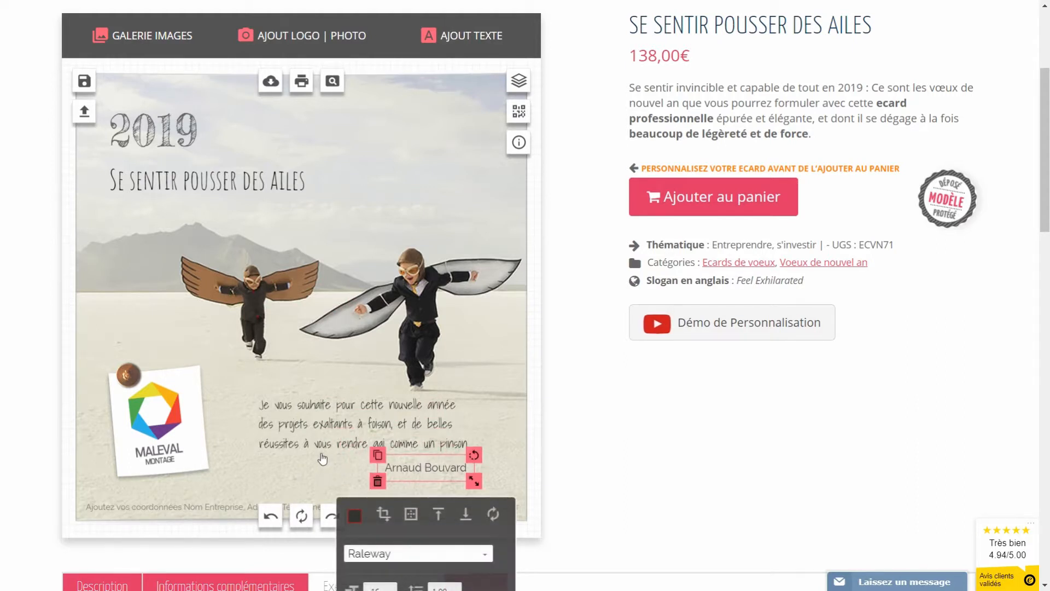
Step: Apply the Shadows Into Light font to the signature name, matching the greeting
left_click(304, 442)
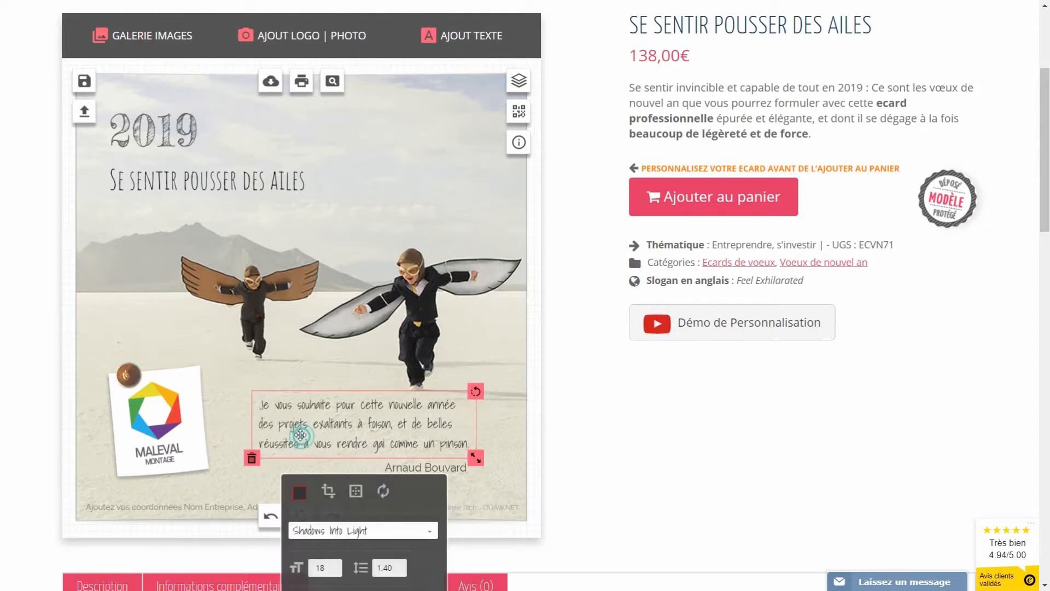
scroll(328, 435, "down", 3)
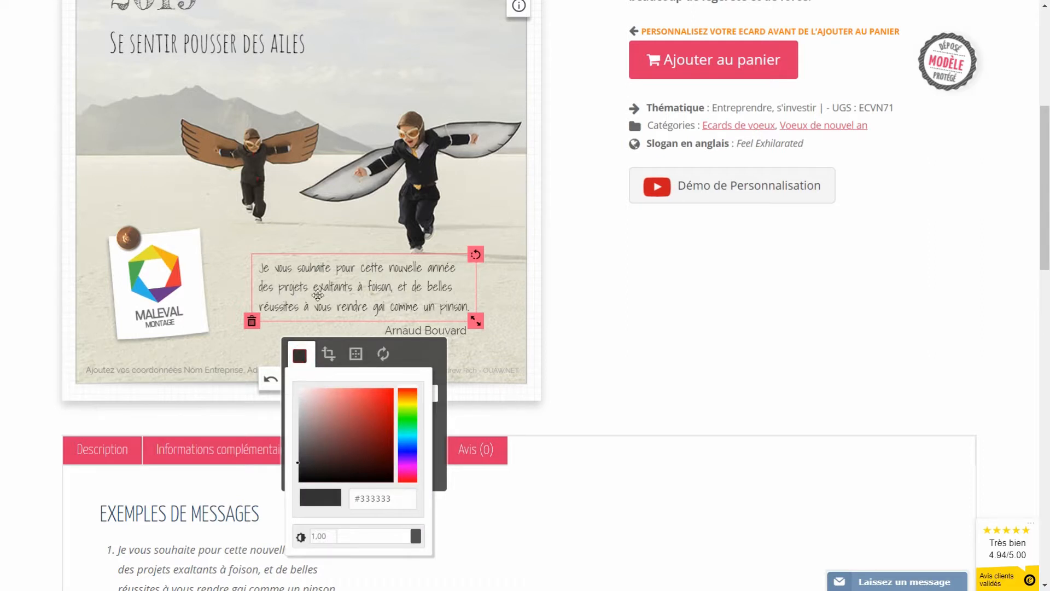
left_click(232, 274)
left_click(437, 335)
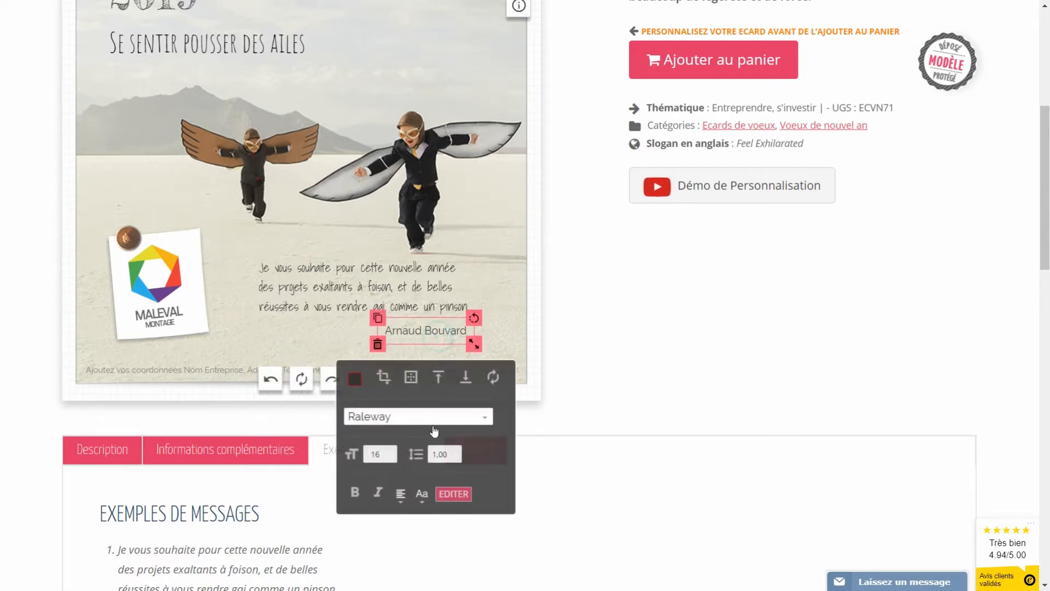
left_click(482, 420)
scroll(420, 515, "down", 5)
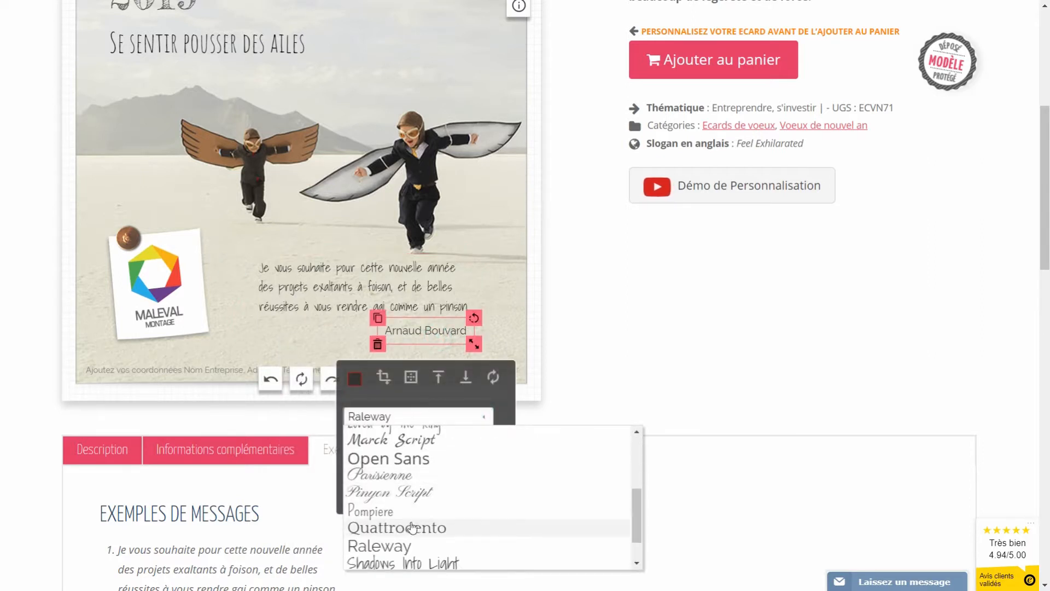
left_click(419, 524)
Step: Raise the signature's font size to 18 and nudge it slightly right
left_click(370, 340)
left_click(409, 329)
left_click(391, 451)
left_click(391, 451)
left_click(356, 379)
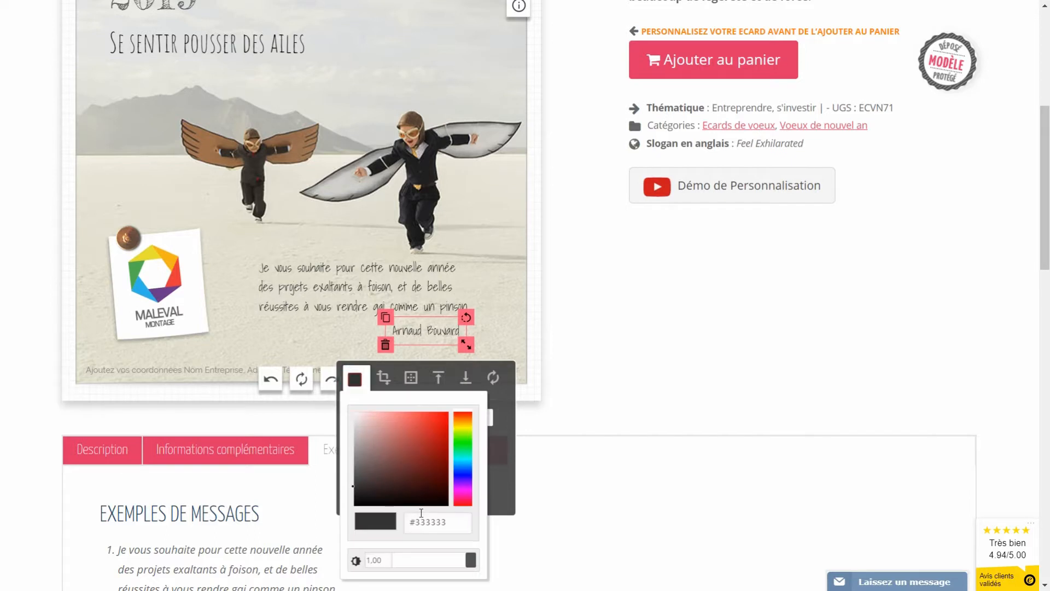
left_click(322, 343)
left_click(405, 330)
left_click_drag(405, 330, 411, 331)
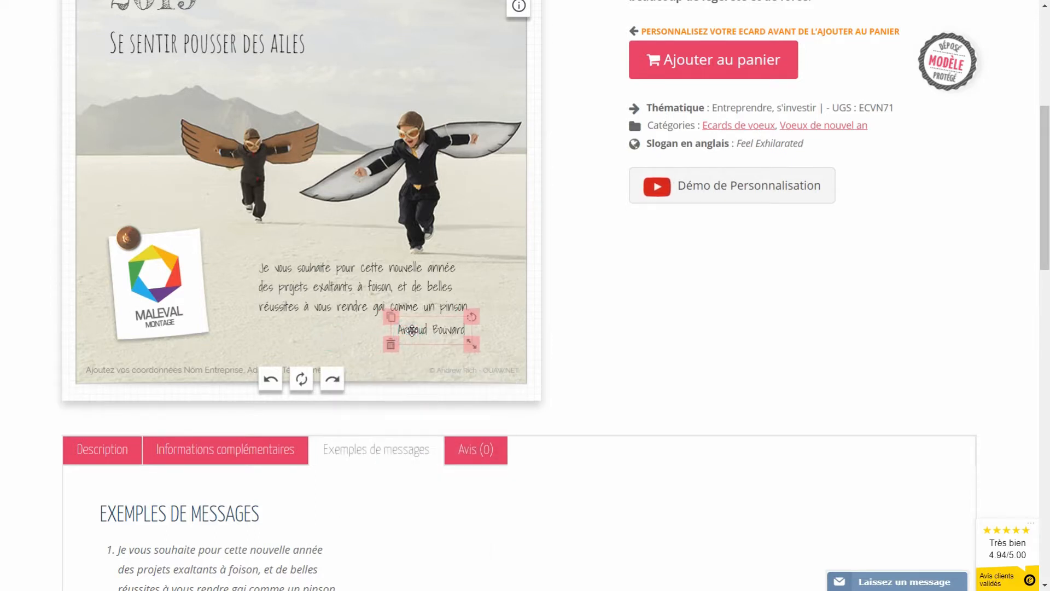
left_click(325, 333)
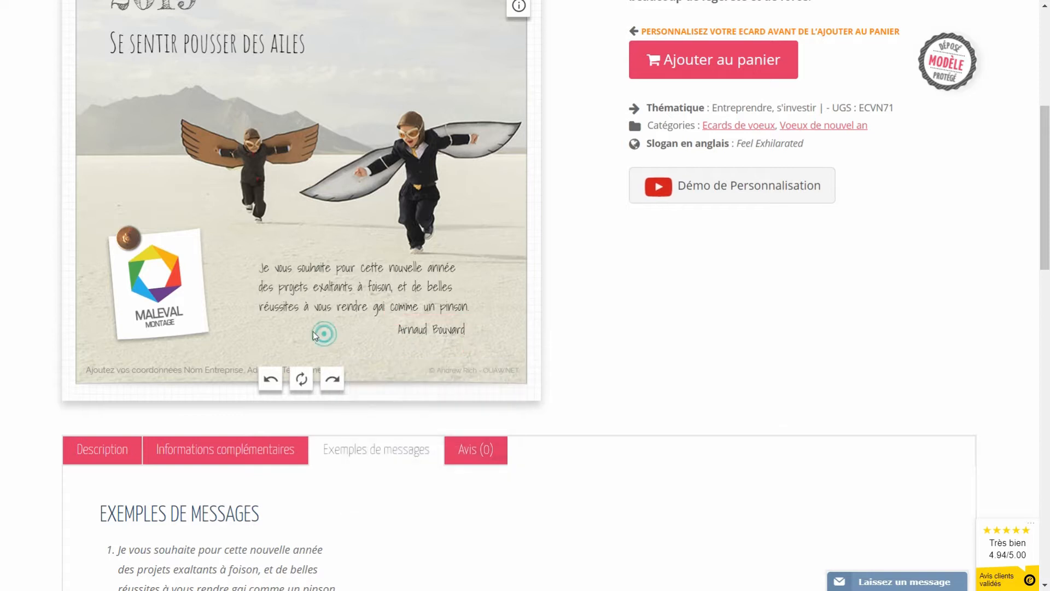
Step: Replace the footer placeholder with 'OUAW', the company's postal address and phone number
left_click(163, 372)
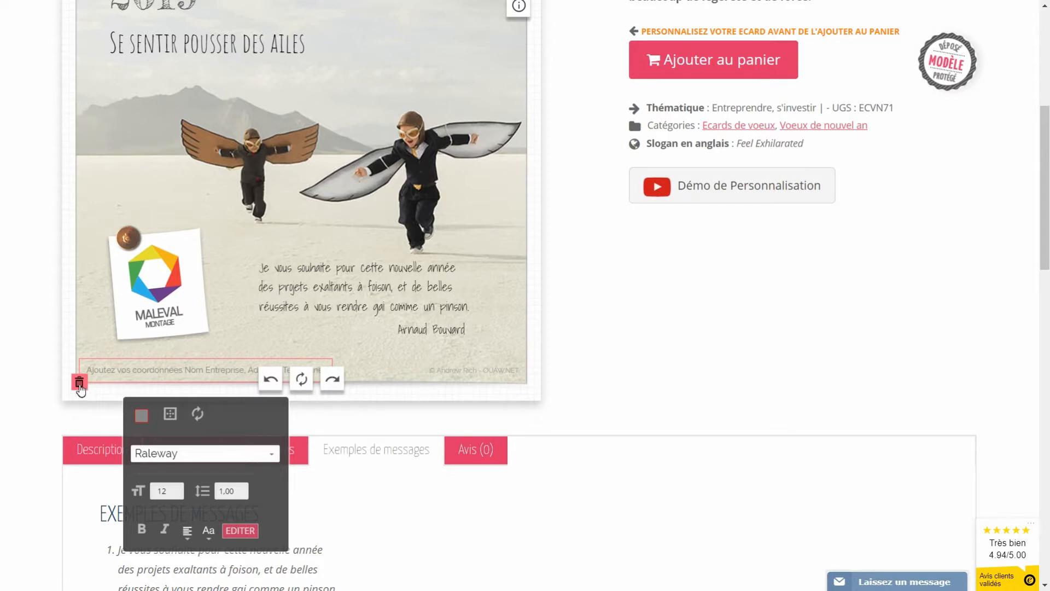
left_click(241, 530)
scroll(207, 441, "down", 2)
triple_click(205, 444)
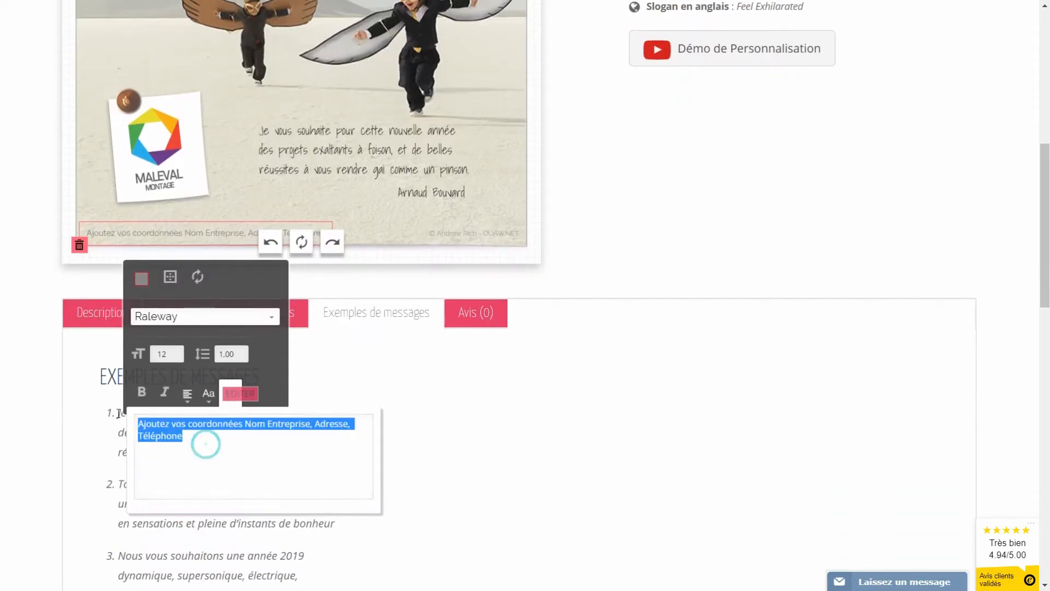
type("OUAW")
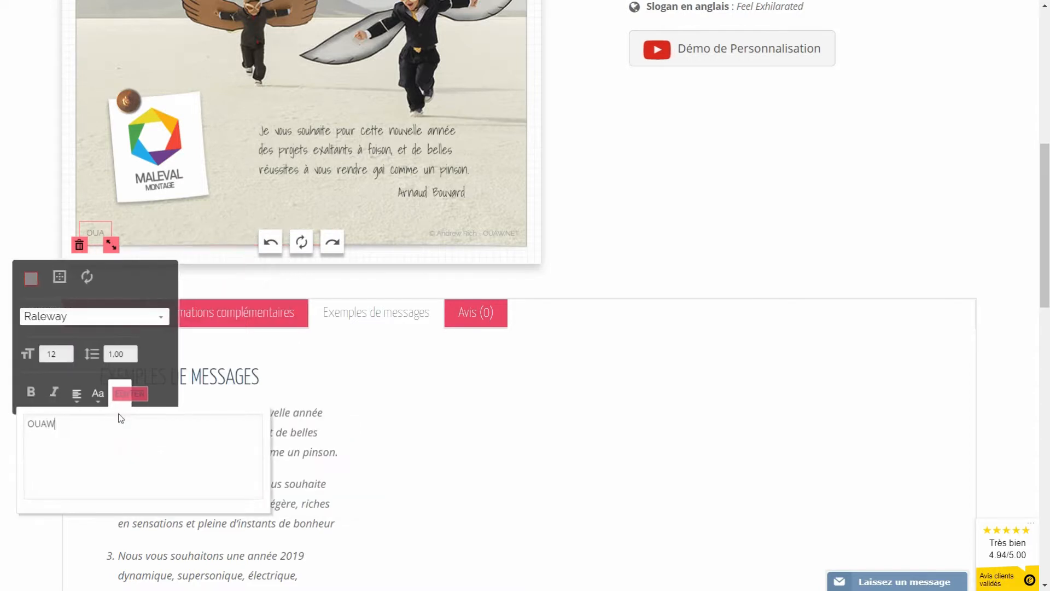
type(" - rue Muller 75018 PARIS")
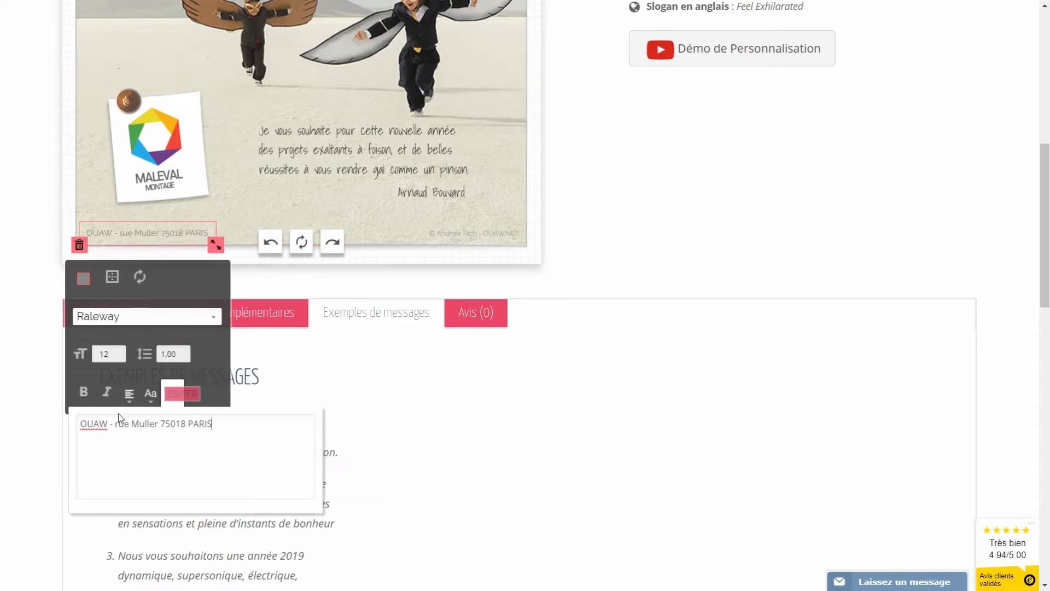
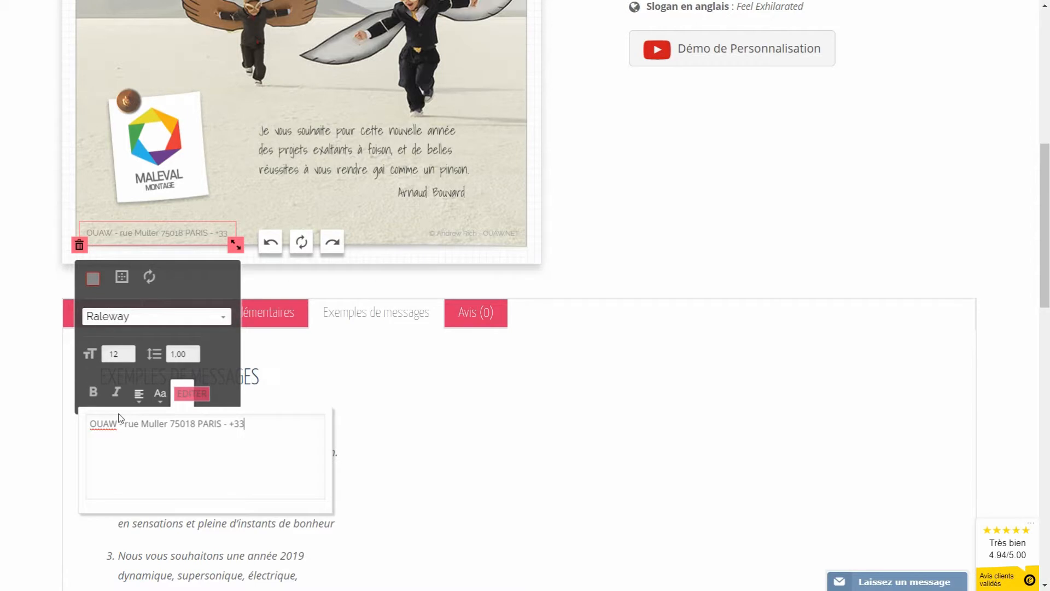
left_click(619, 263)
scroll(619, 270, "up", 5)
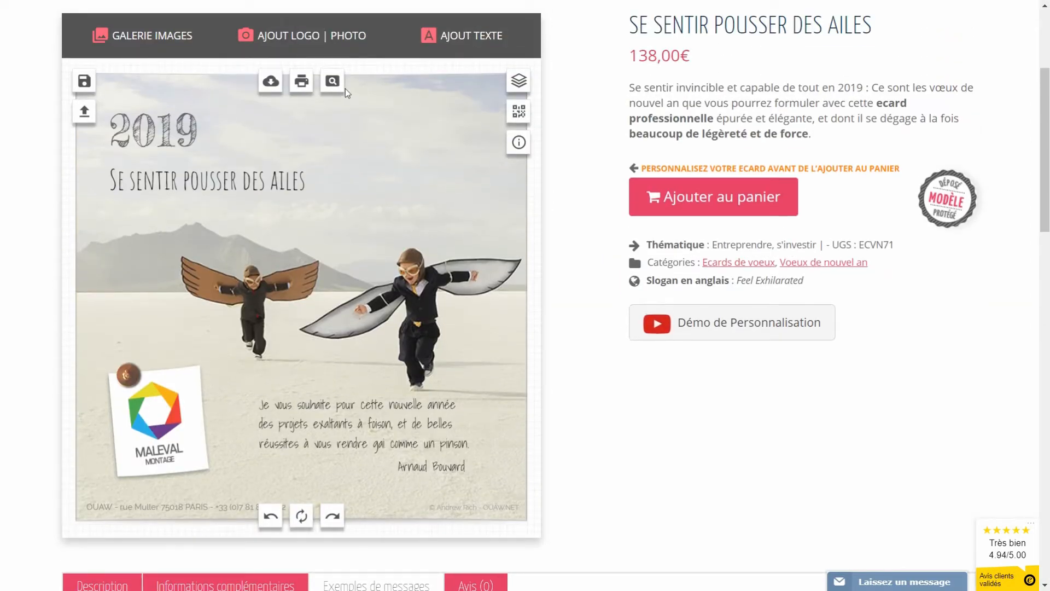
Step: Preview the finished card full-size, then close the preview
left_click(331, 82)
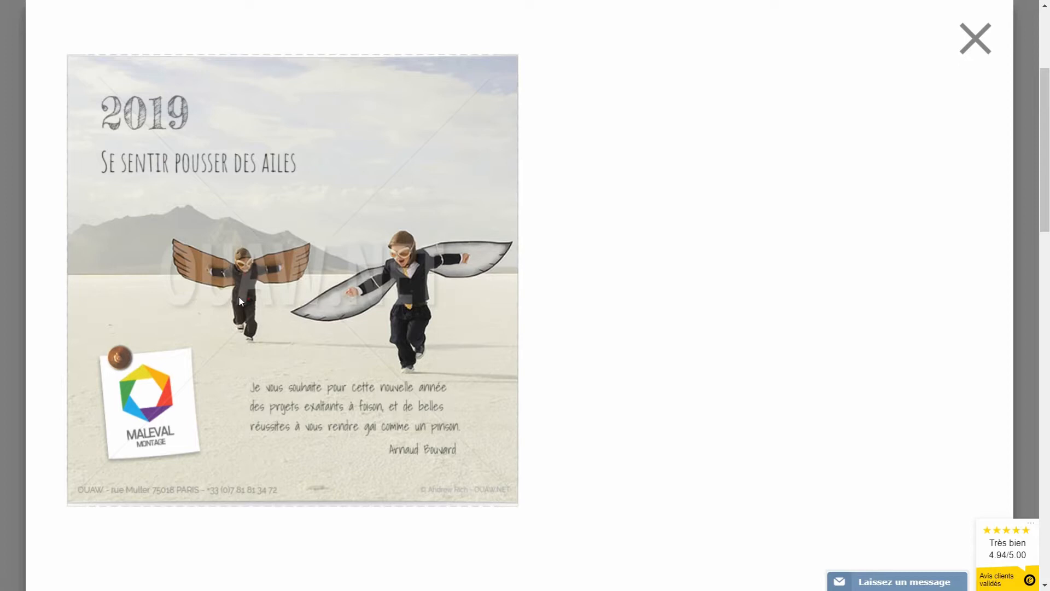
left_click(976, 38)
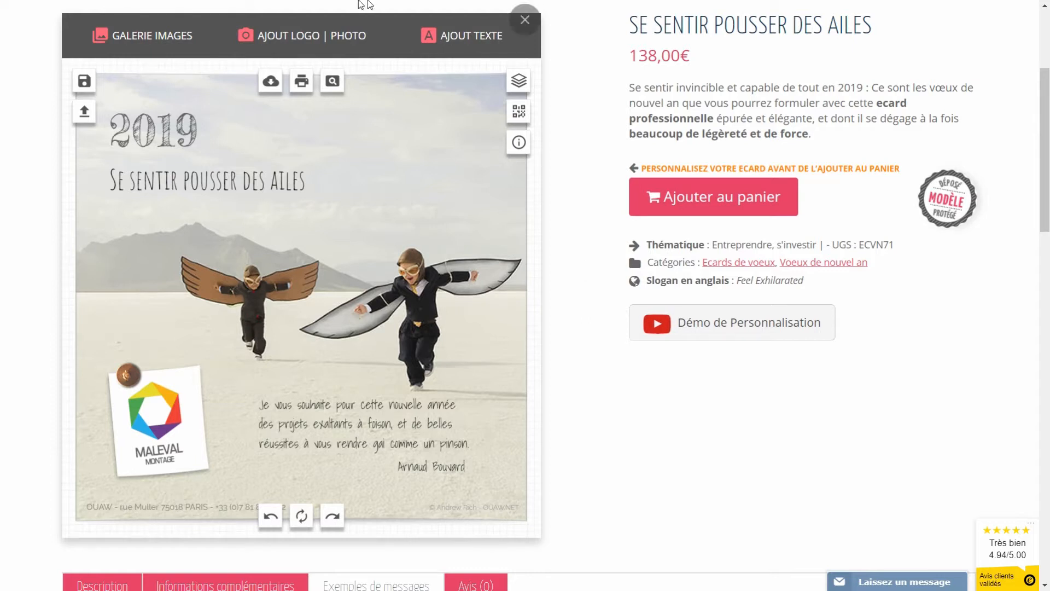
Step: Save the card as a creation titled 'crea 1'
left_click(85, 82)
left_click(265, 224)
type("crea 1")
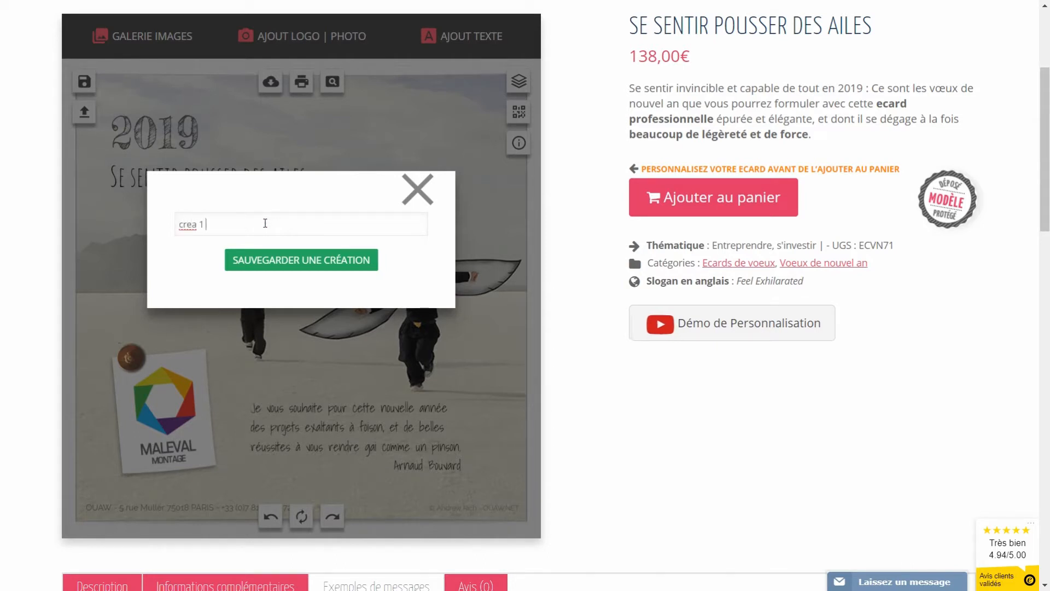
left_click(298, 263)
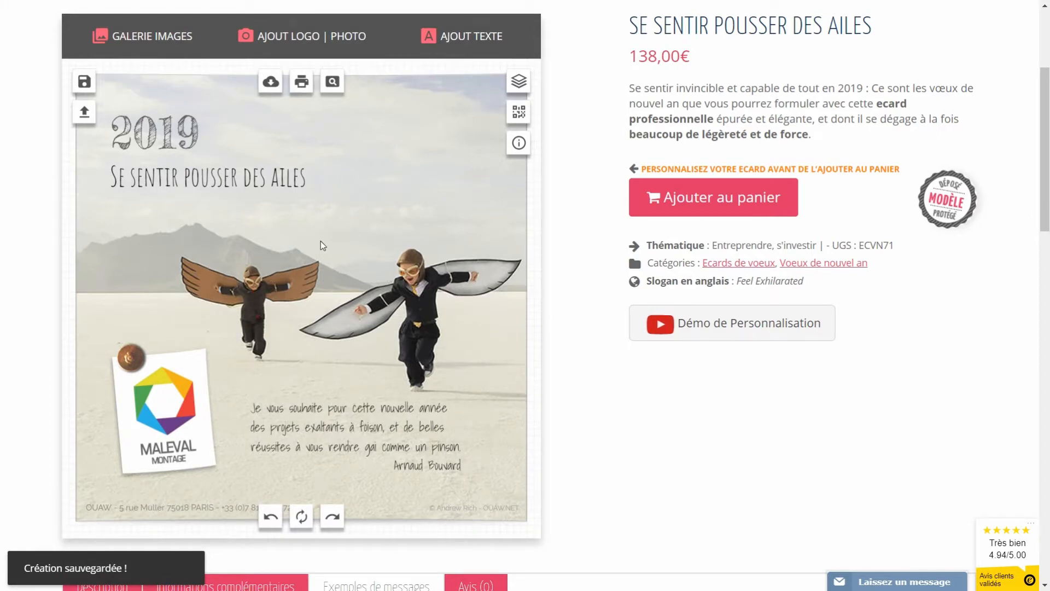
Step: Delete the white note card and its pushpin from the card
left_click(170, 424)
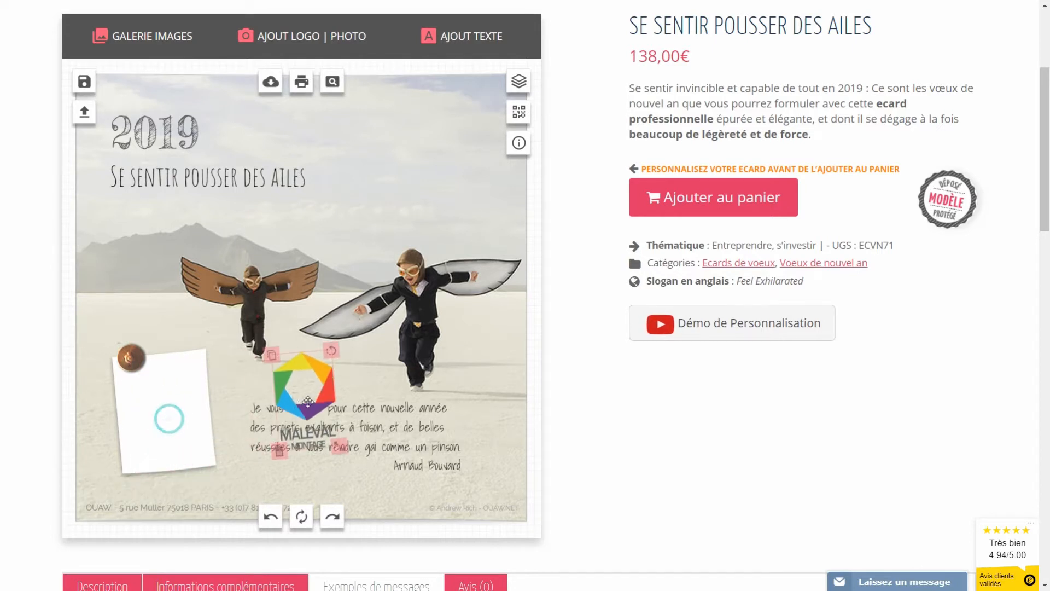
left_click(149, 430)
left_click_drag(317, 402, 254, 383)
left_click(153, 432)
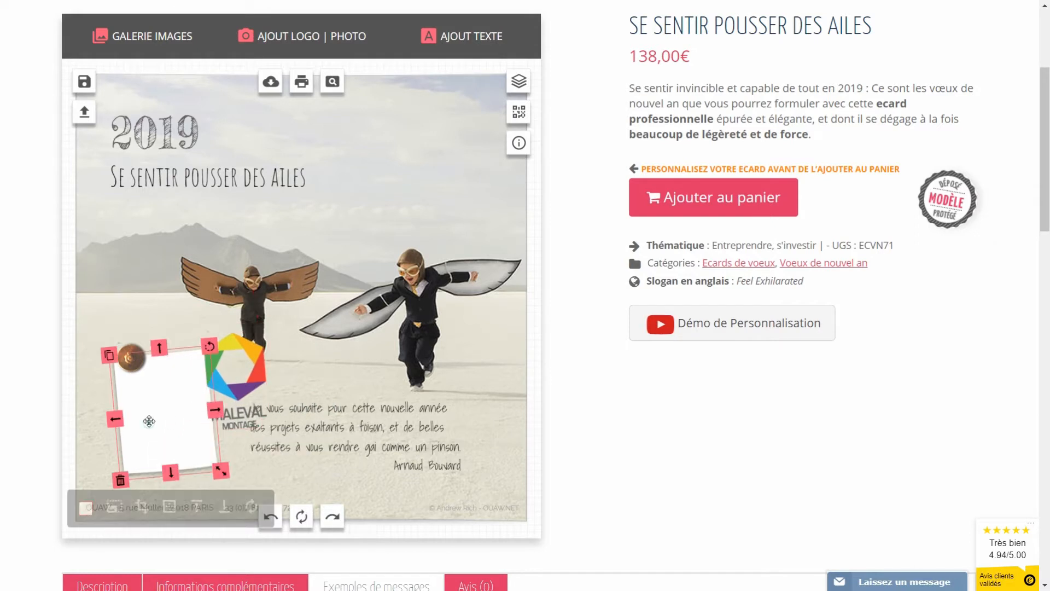
left_click(120, 477)
left_click(130, 357)
left_click(116, 376)
Step: Move the logo to the top-left corner and bring 2019 and the slogan to the lower left
left_click_drag(241, 356, 193, 395)
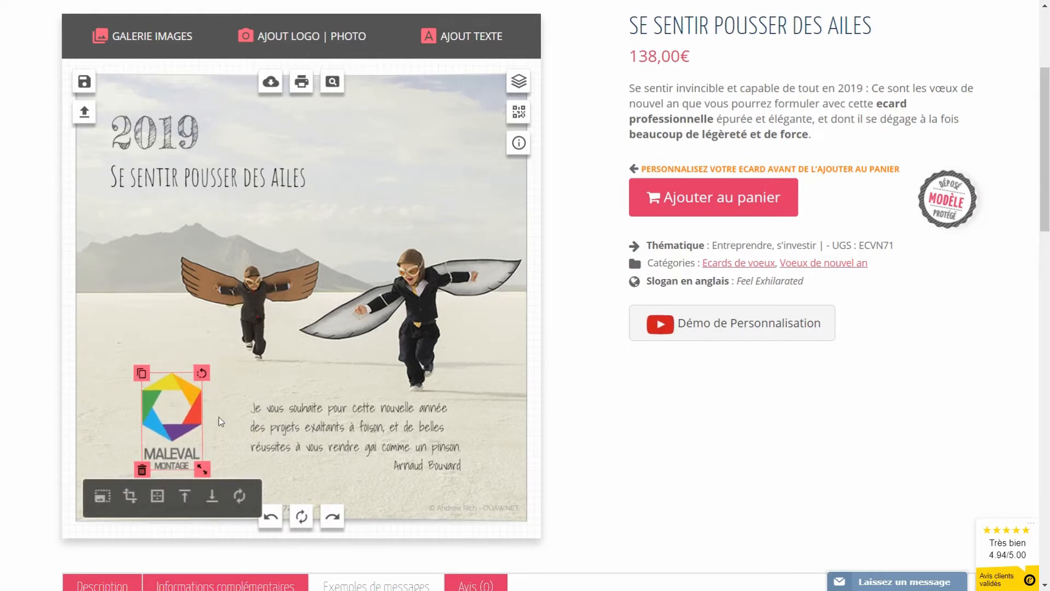
left_click_drag(193, 423, 310, 141)
left_click_drag(191, 182, 229, 404)
left_click_drag(133, 121, 132, 355)
left_click_drag(353, 427, 342, 448)
left_click_drag(273, 133, 134, 132)
Step: Place the greeting at the top with the signature beneath, and set the slogan under 2019
left_click_drag(288, 442, 250, 130)
left_click(411, 466)
mouse_move(411, 466)
left_mouse_down()
mouse_move(328, 163)
mouse_move(347, 203)
mouse_move(362, 187)
left_mouse_up()
mouse_move(143, 371)
left_mouse_down()
mouse_move(137, 390)
mouse_move(137, 373)
left_mouse_up()
mouse_move(266, 399)
left_mouse_down()
mouse_move(248, 431)
mouse_move(256, 412)
left_mouse_up()
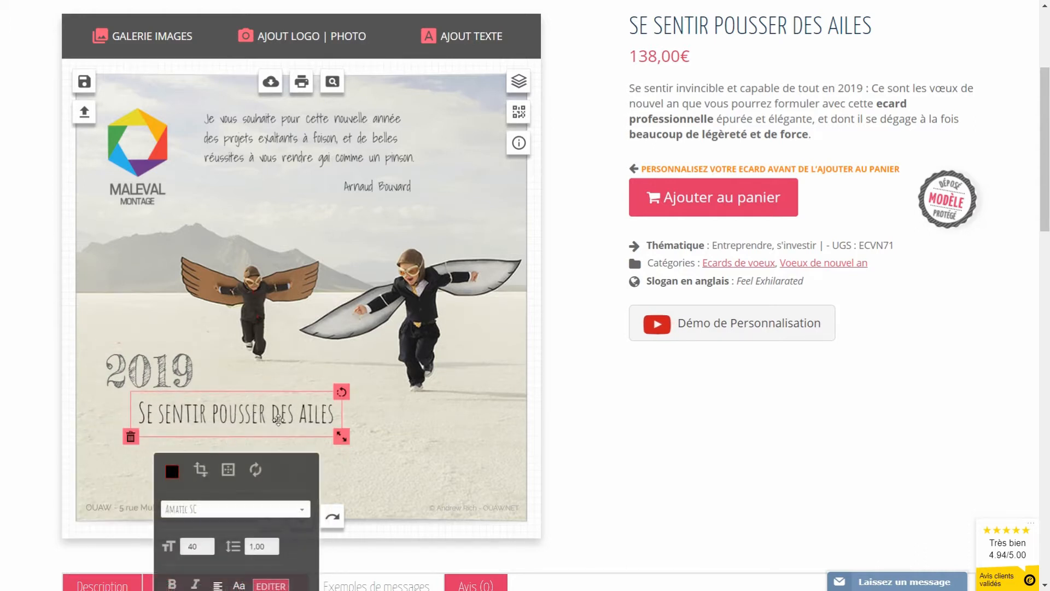
Step: Replace the slogan 'Se sentir pousser des ailes' with 'Tous azimuts'
scroll(318, 387, "down", 3)
left_click(272, 449)
left_click_drag(287, 479, 125, 506)
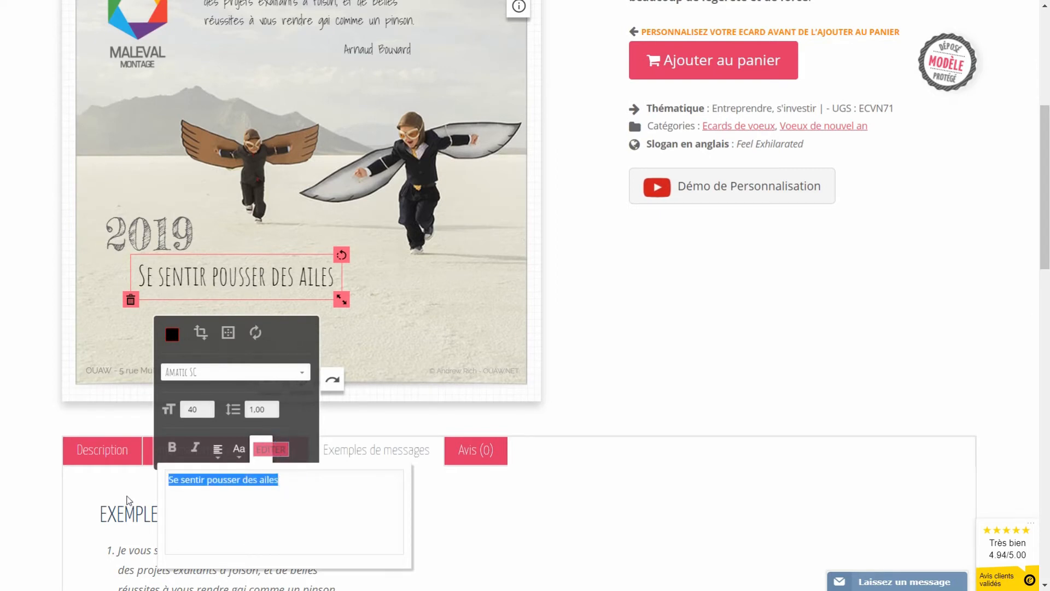
type("Tous aziù")
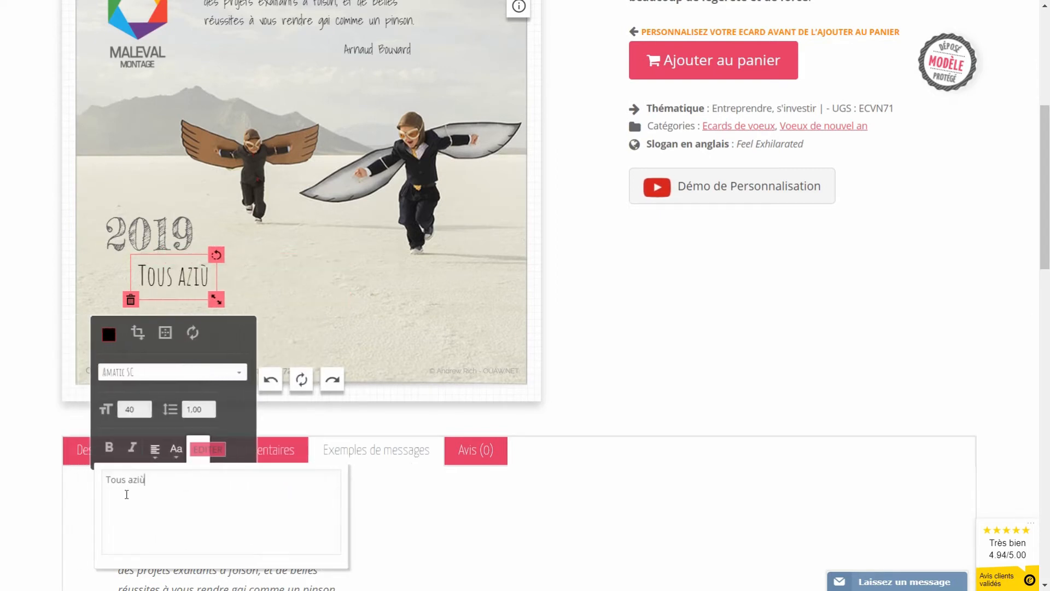
key("BackSpace")
type("muts")
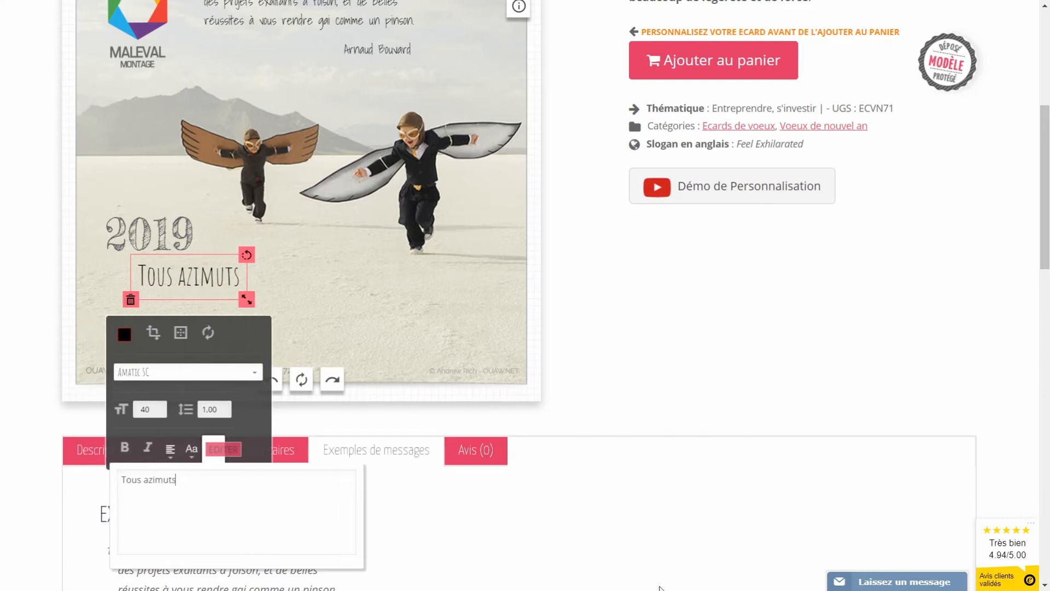
left_click(341, 314)
scroll(340, 316, "up", 2)
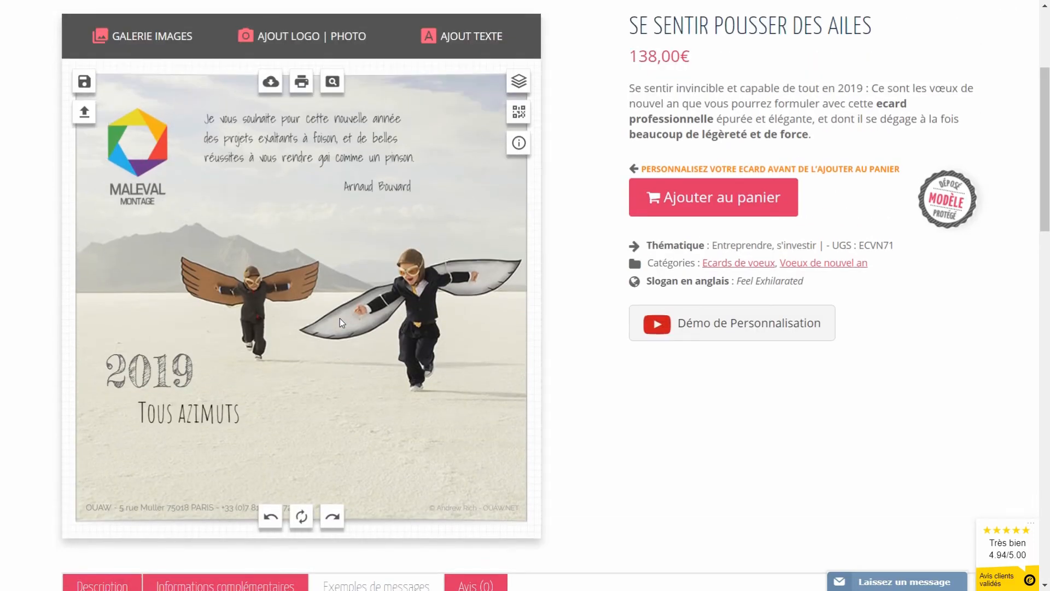
Step: Add a white square post-it sticker, tilt it, shrink it and place it at bottom centre
left_click(136, 45)
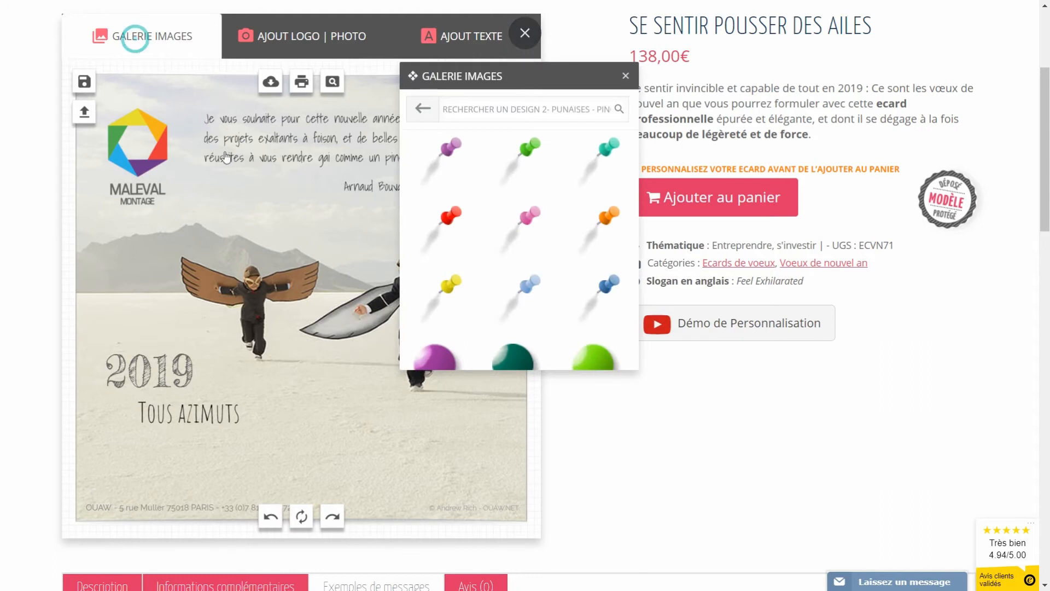
left_click(463, 145)
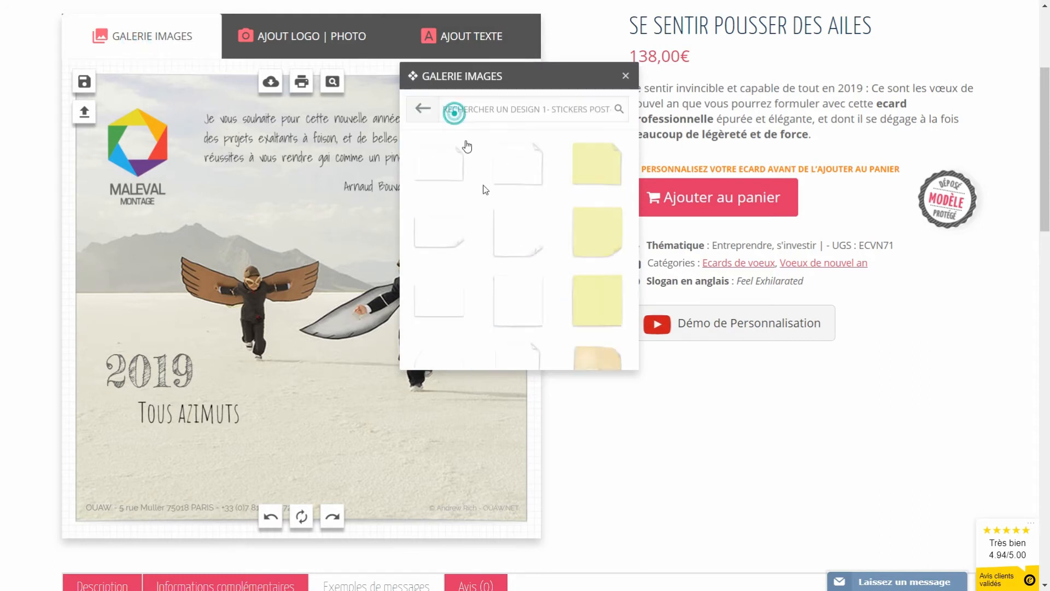
left_click(512, 302)
left_click_drag(328, 311, 344, 428)
left_click_drag(378, 355, 394, 370)
left_click_drag(309, 405, 316, 406)
left_click_drag(382, 498, 371, 485)
left_click_drag(338, 441, 342, 450)
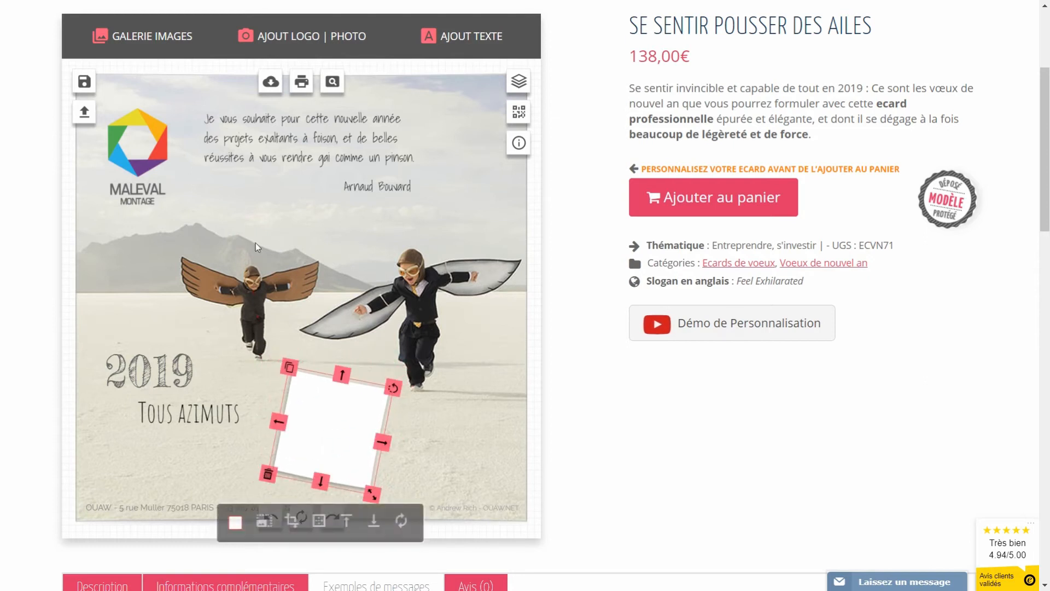
Step: Add the portrait photo, shrink it and tilt it to sit on the white sticker
left_click(297, 34)
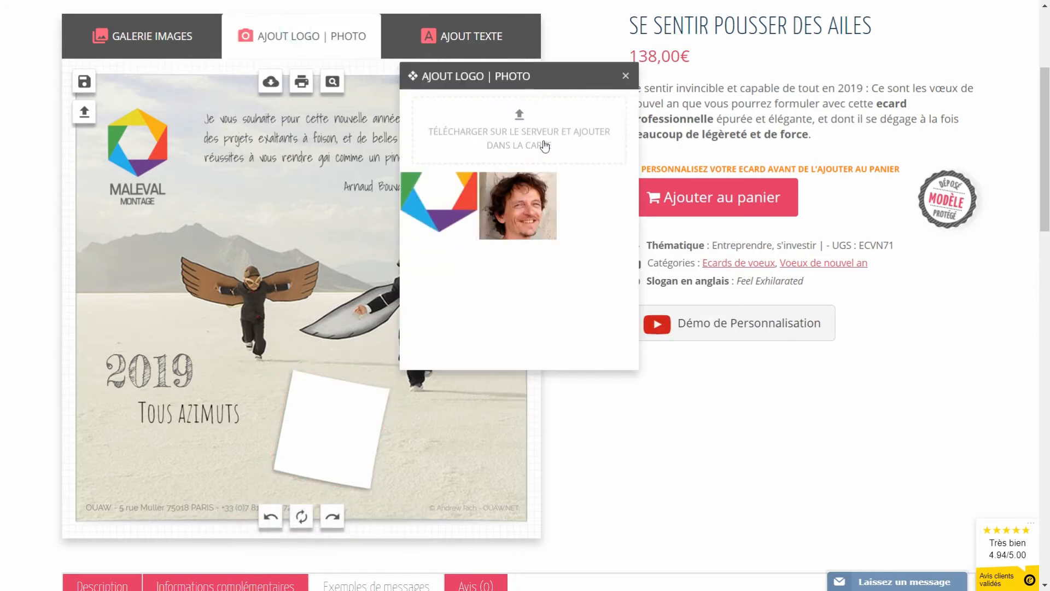
left_click(512, 200)
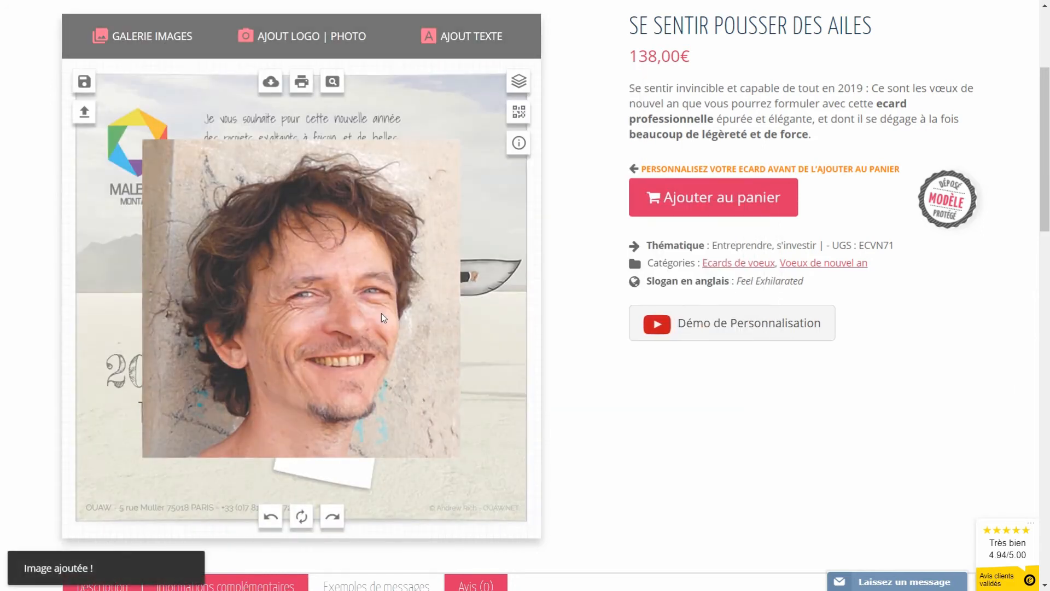
left_click_drag(465, 455, 350, 342)
left_click_drag(320, 283, 357, 416)
left_click_drag(378, 380, 386, 385)
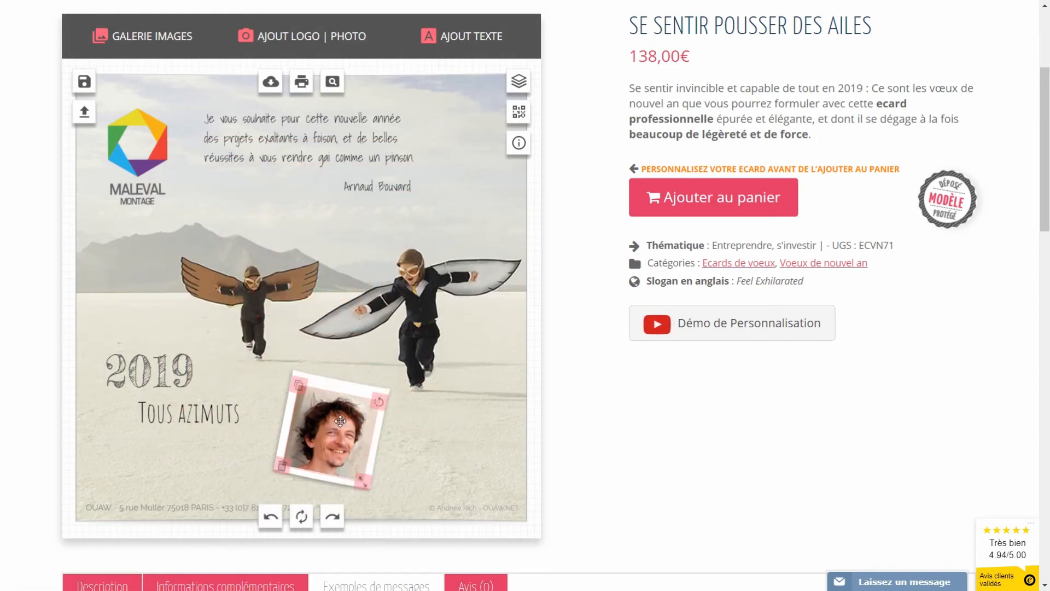
left_click_drag(340, 424, 330, 433)
left_click(469, 442)
Step: Pin the top of the photo with a silver pushpin from the Punaises gallery
left_click(141, 35)
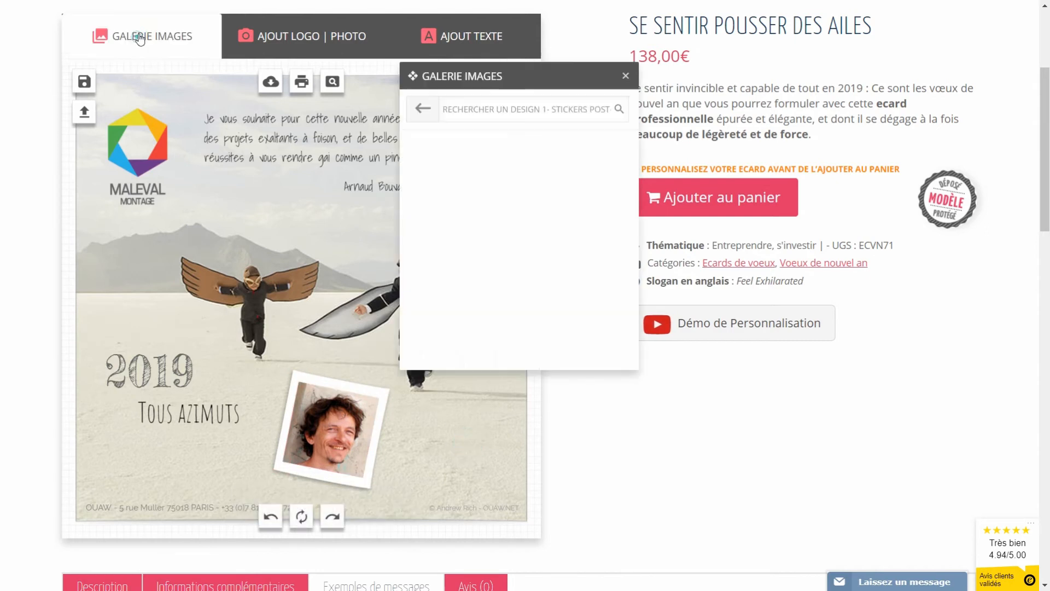
left_click(423, 109)
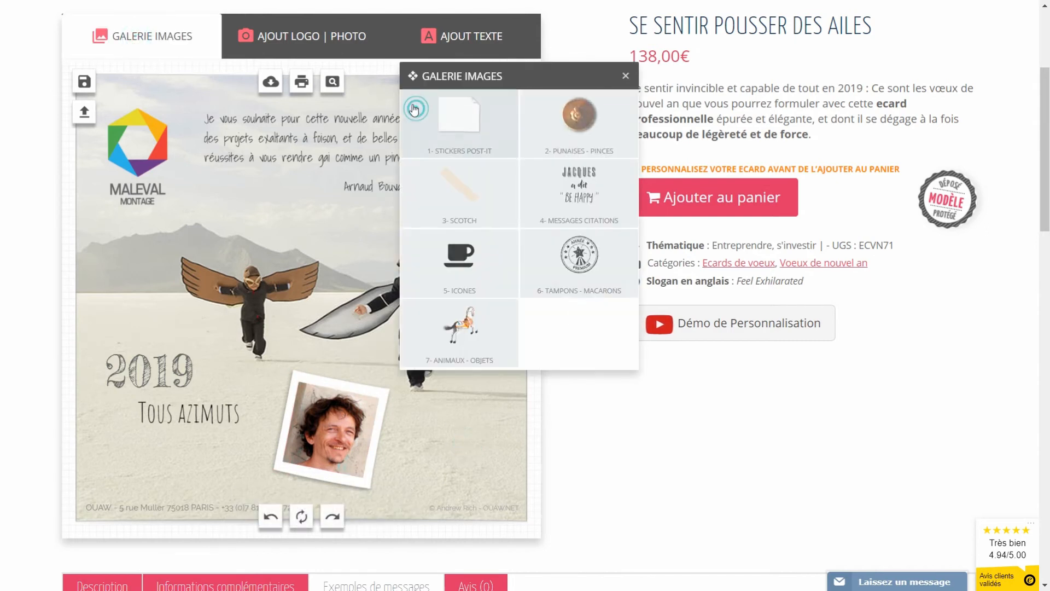
left_click(579, 116)
scroll(508, 241, "down", 3)
left_click(574, 258)
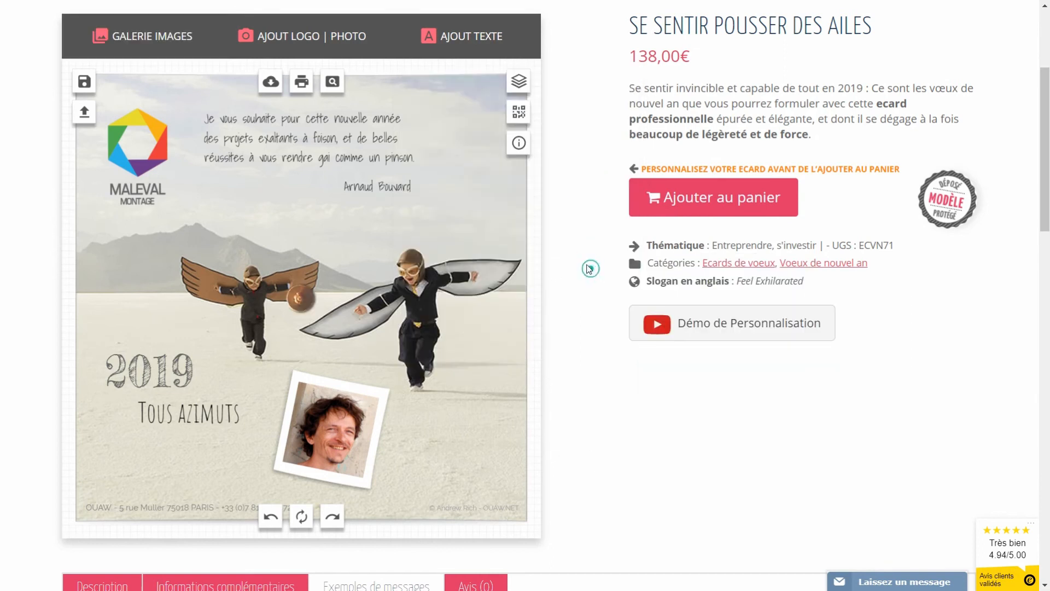
left_click_drag(295, 300, 314, 378)
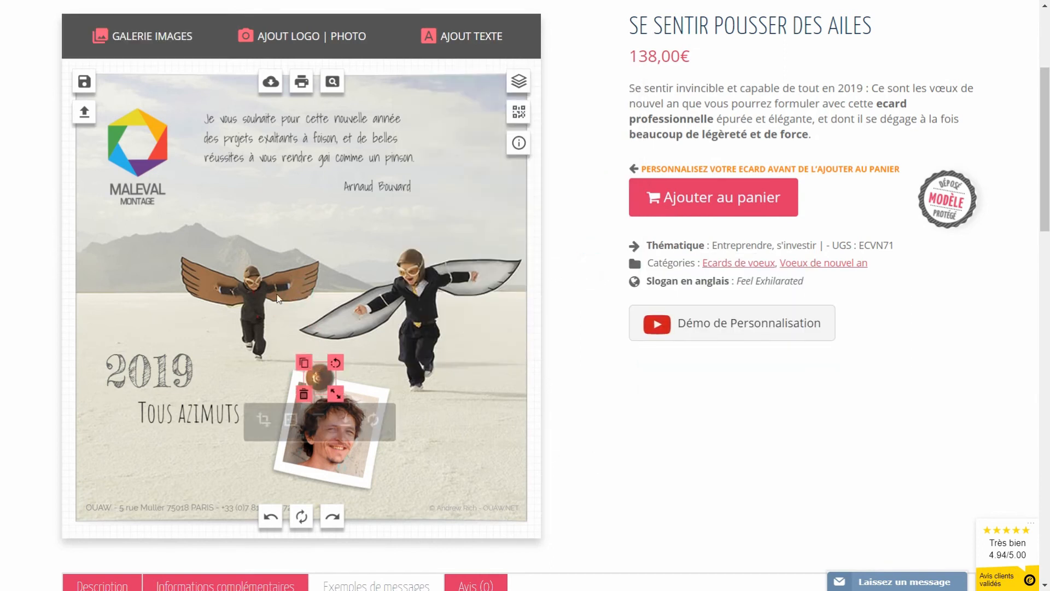
left_click(191, 195)
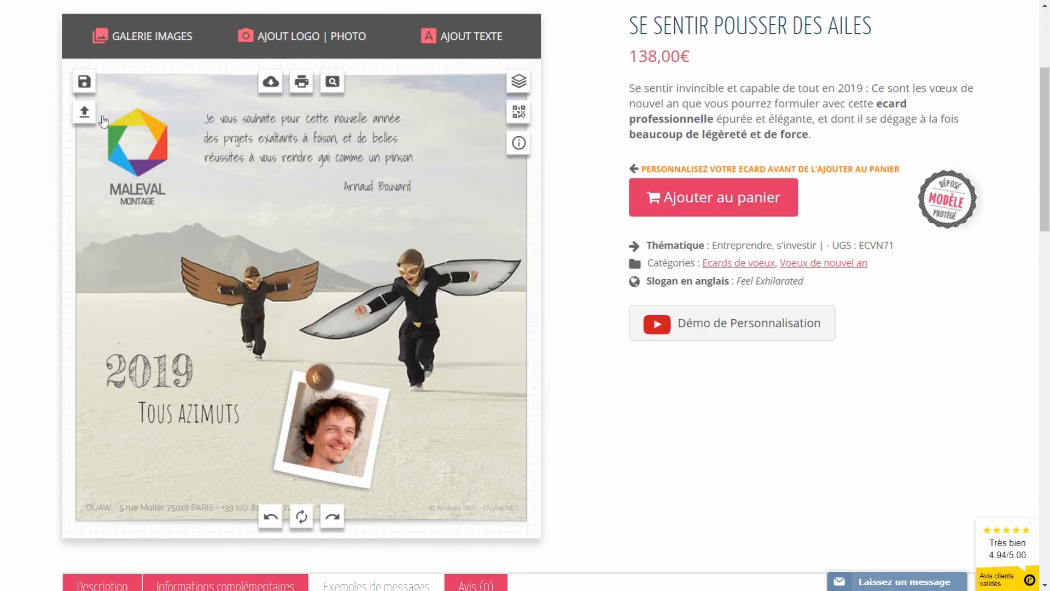
Step: Save the card as a new creation titled 'crea 2' and view the saved creations list
left_click(84, 83)
left_click(217, 223)
type("crea 2")
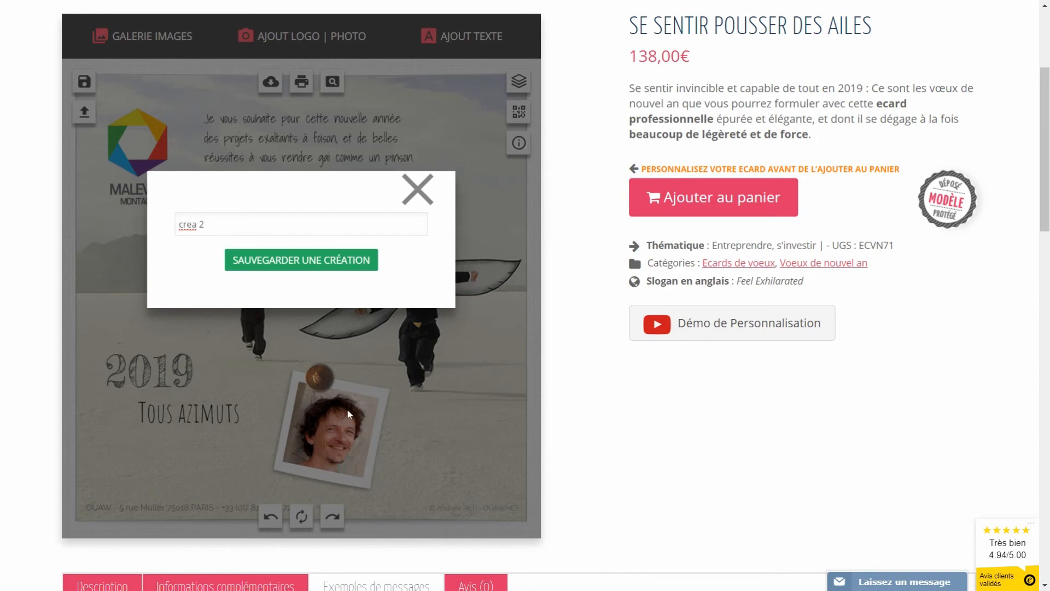
left_click(340, 262)
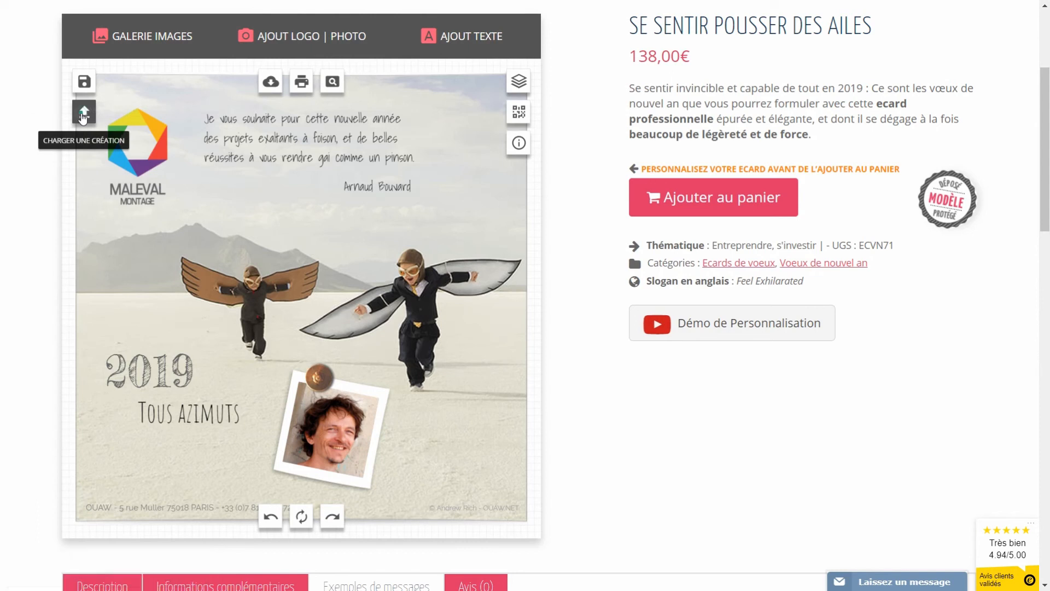
left_click(83, 113)
left_click_drag(486, 85, 592, 211)
left_click(549, 256)
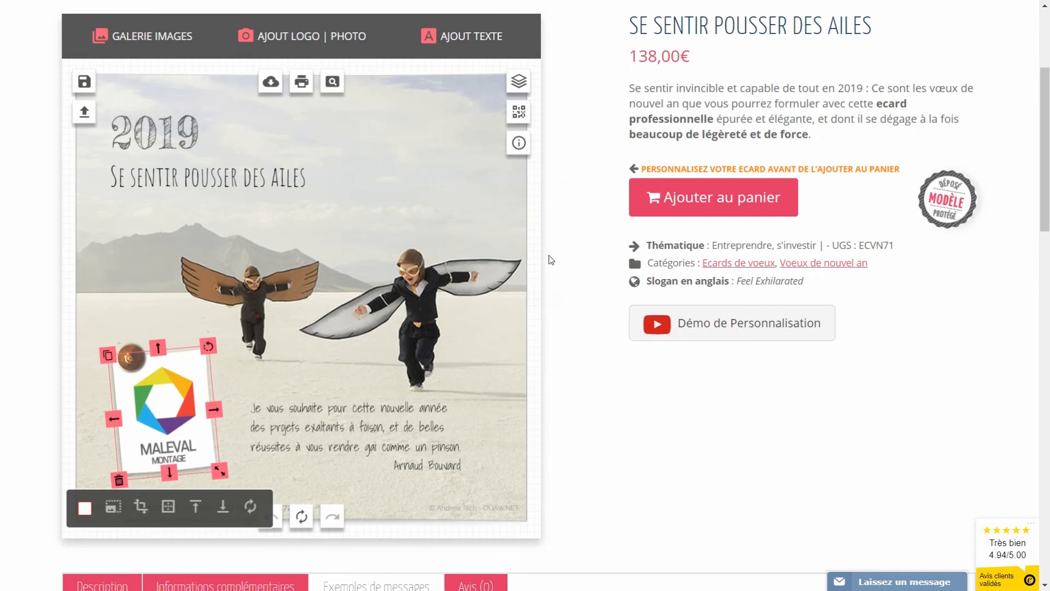
left_click(504, 222)
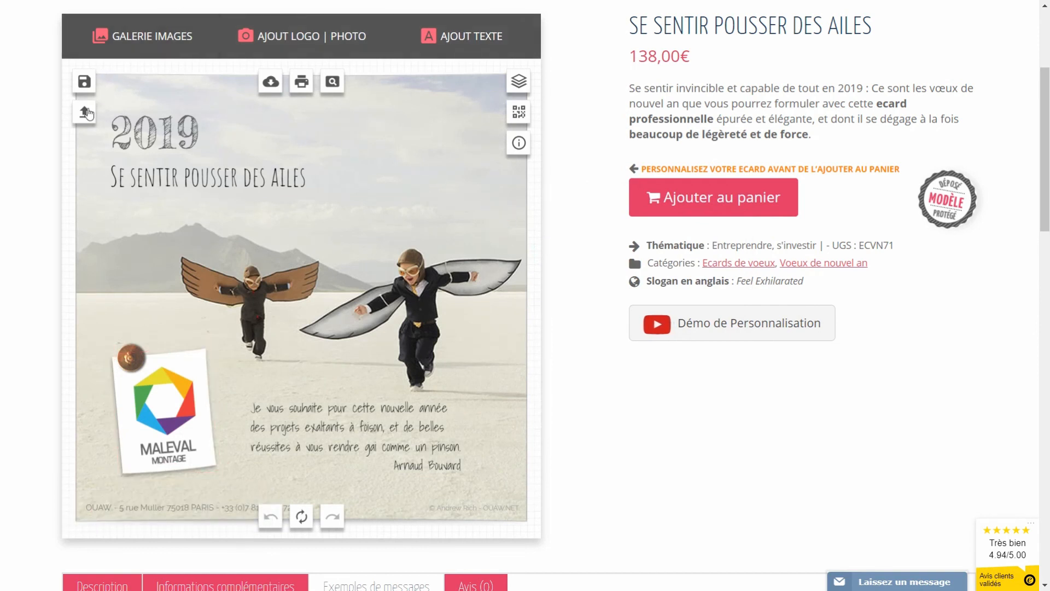
left_click(84, 112)
left_click(625, 246)
left_click(530, 317)
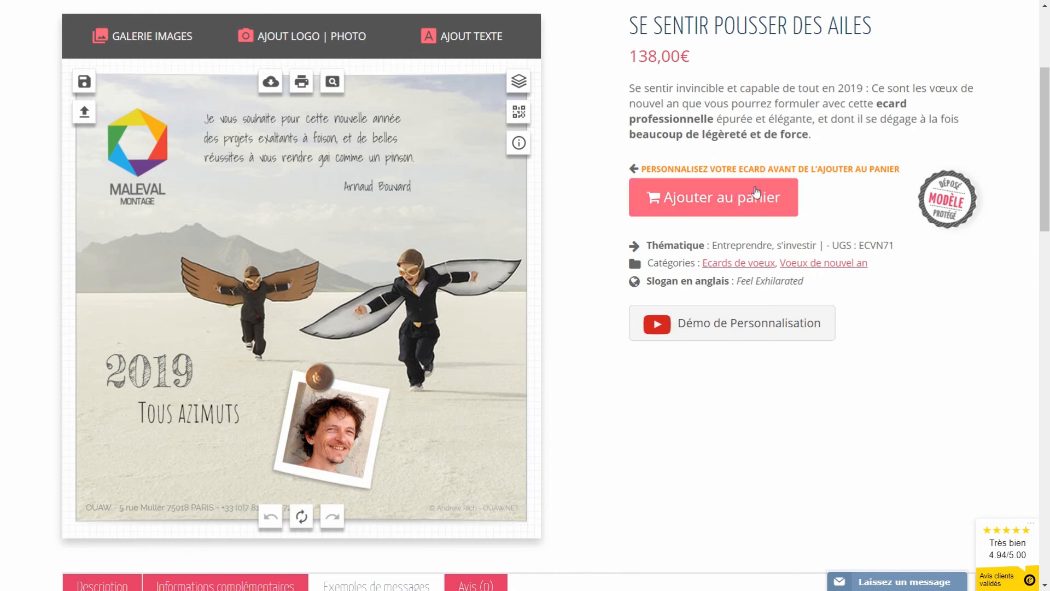